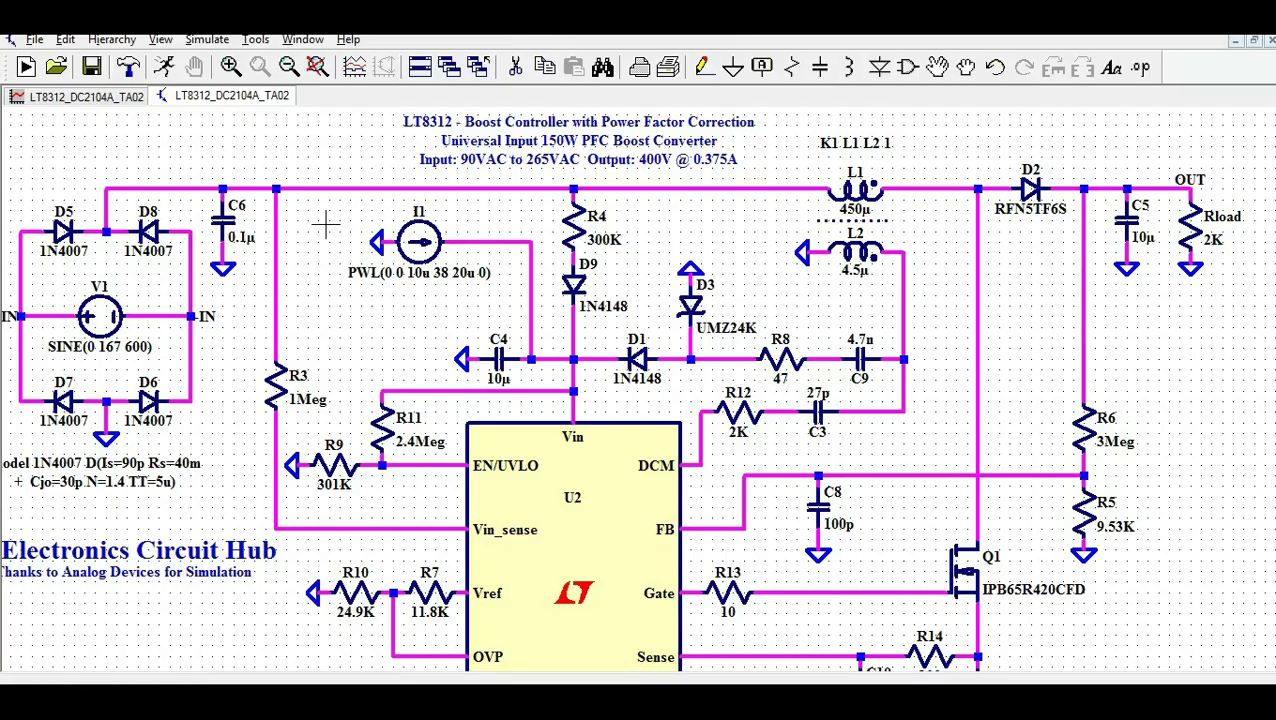
Step: Open the settings of sine voltage source V1, review its amplitude and frequency, and close them without changing anything
{"action": "left_click_drag", "start_coordinate": [351, 220], "coordinate": [527, 214]}
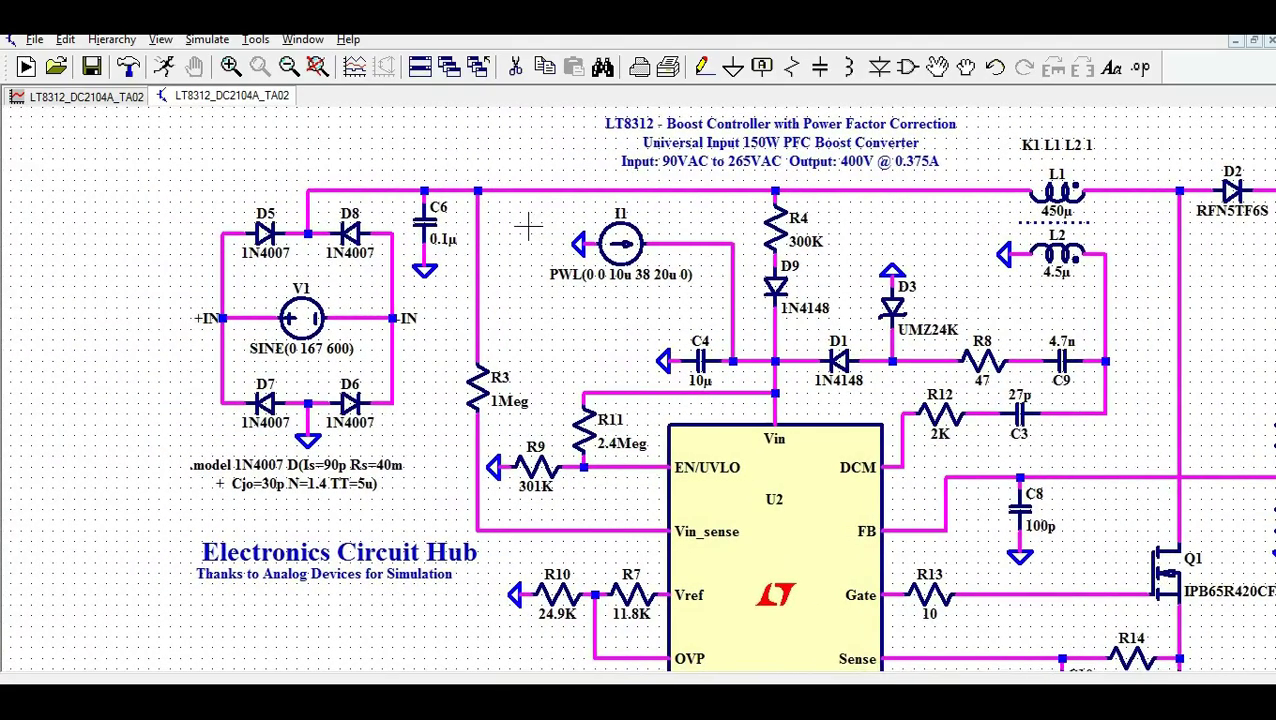
{"action": "scroll", "coordinate": [305, 262], "scroll_direction": "up", "scroll_amount": 4}
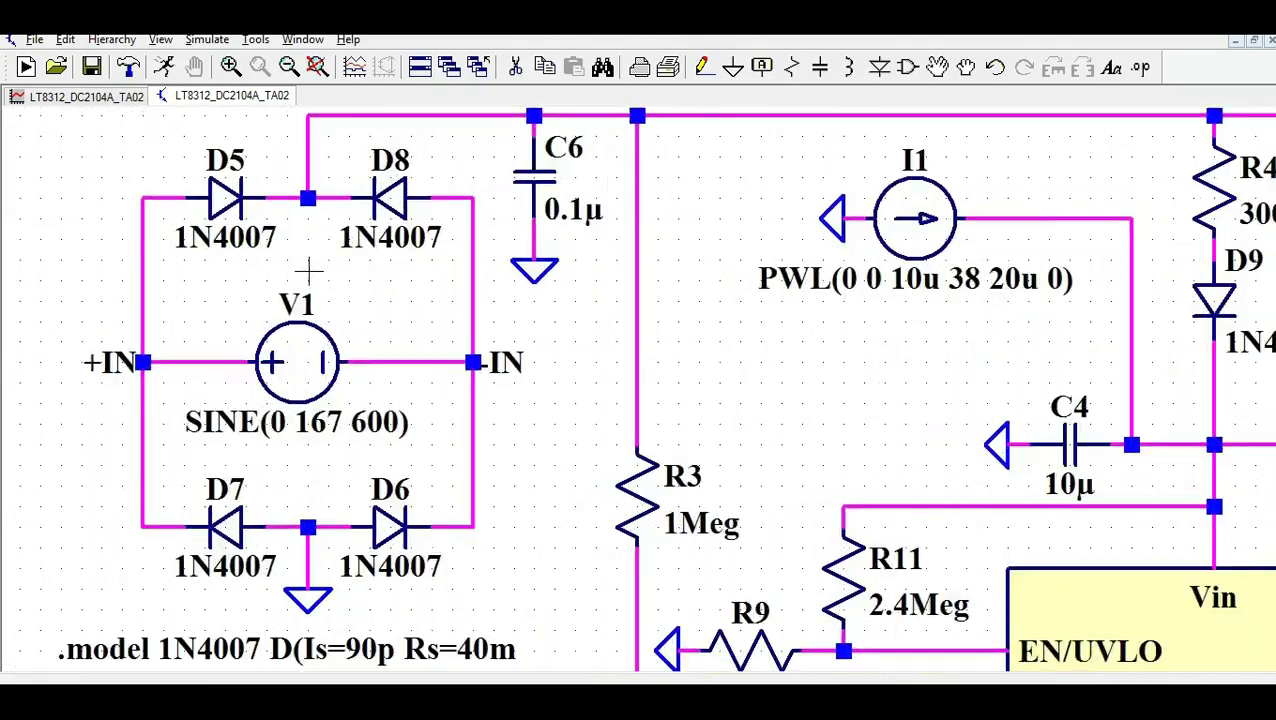
{"action": "scroll", "coordinate": [300, 265], "scroll_direction": "down", "scroll_amount": 3}
{"action": "scroll", "coordinate": [308, 263], "scroll_direction": "up", "scroll_amount": 1}
{"action": "scroll", "coordinate": [309, 263], "scroll_direction": "up", "scroll_amount": 2}
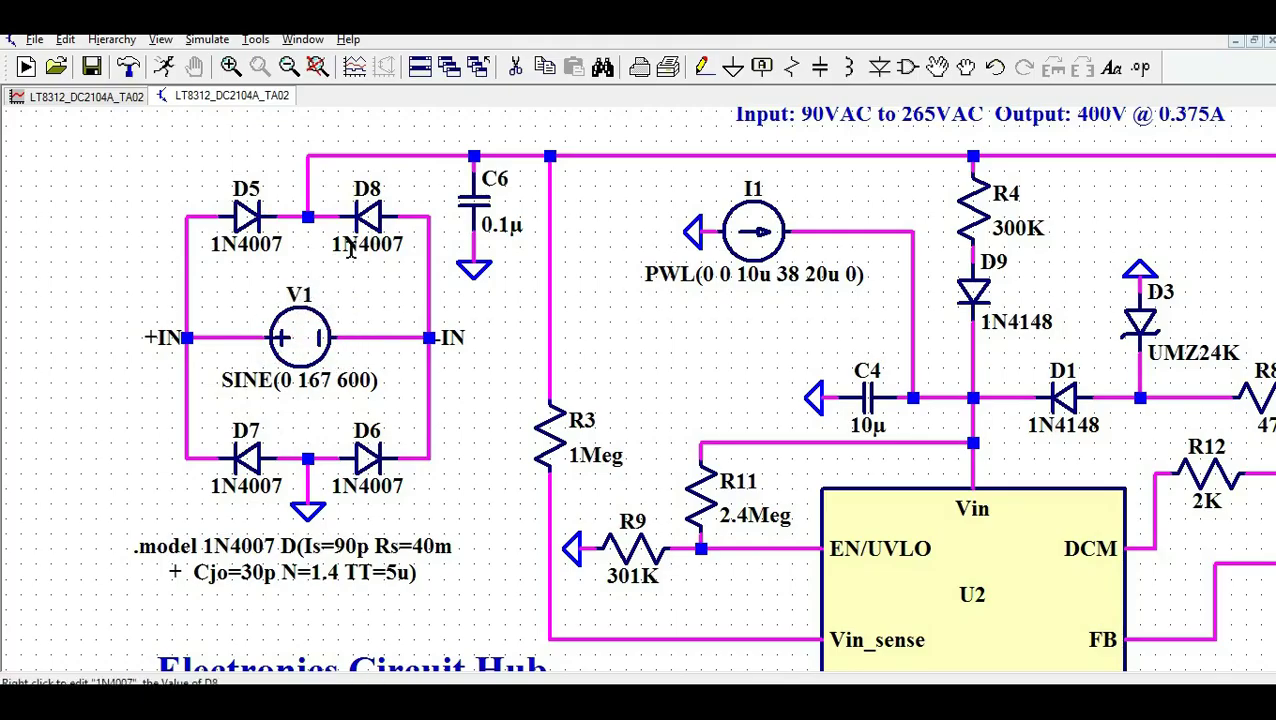
{"action": "right_click", "coordinate": [310, 336]}
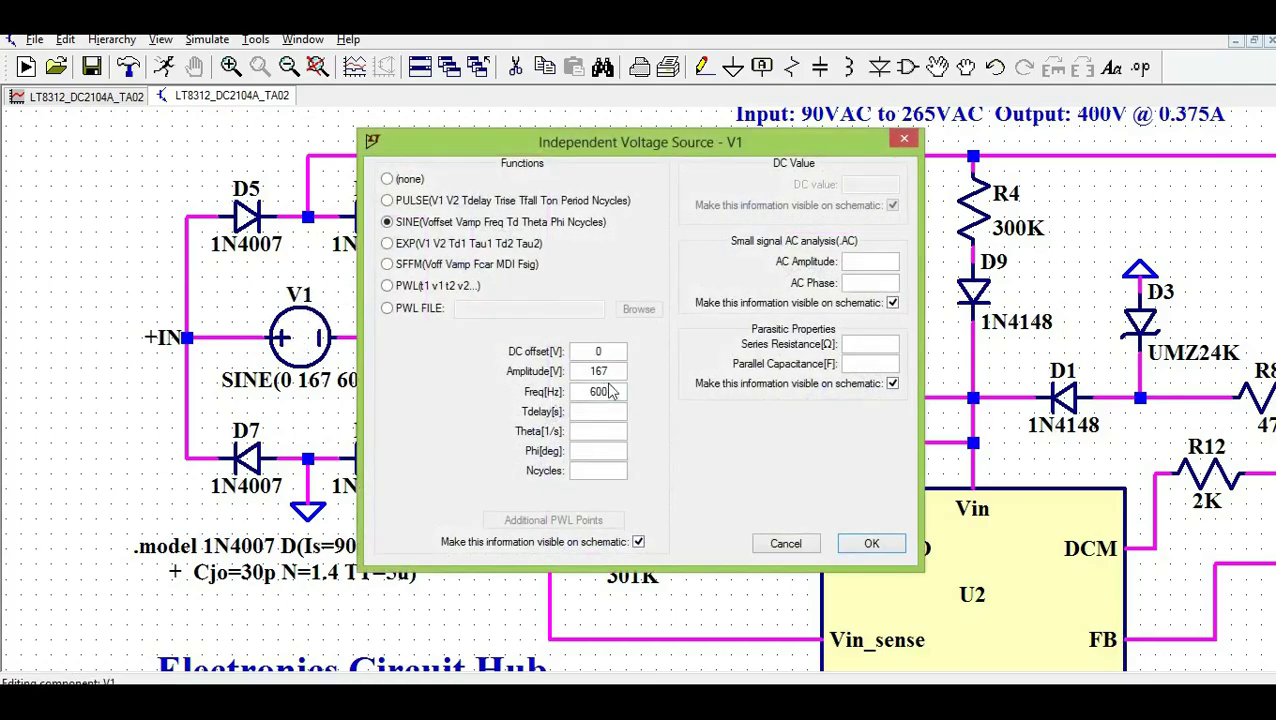
{"action": "left_click_drag", "start_coordinate": [607, 368], "coordinate": [587, 358]}
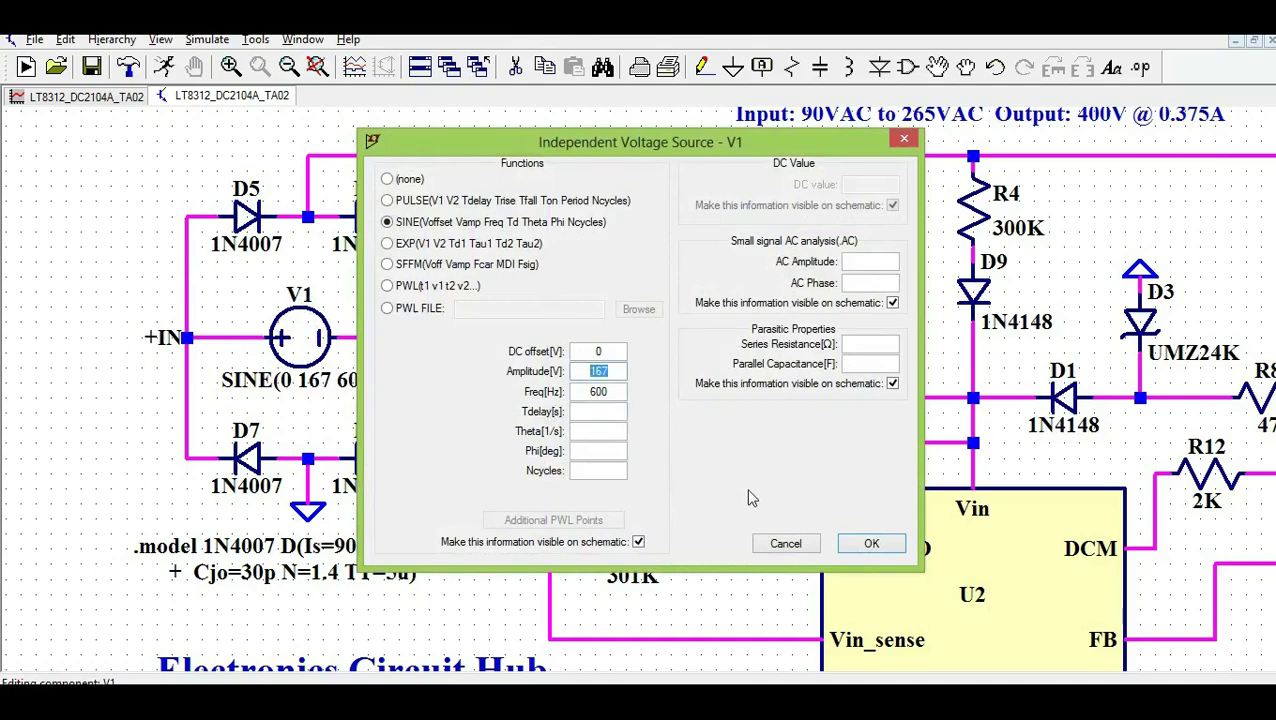
{"action": "left_click", "coordinate": [856, 553]}
{"action": "left_click", "coordinate": [856, 545]}
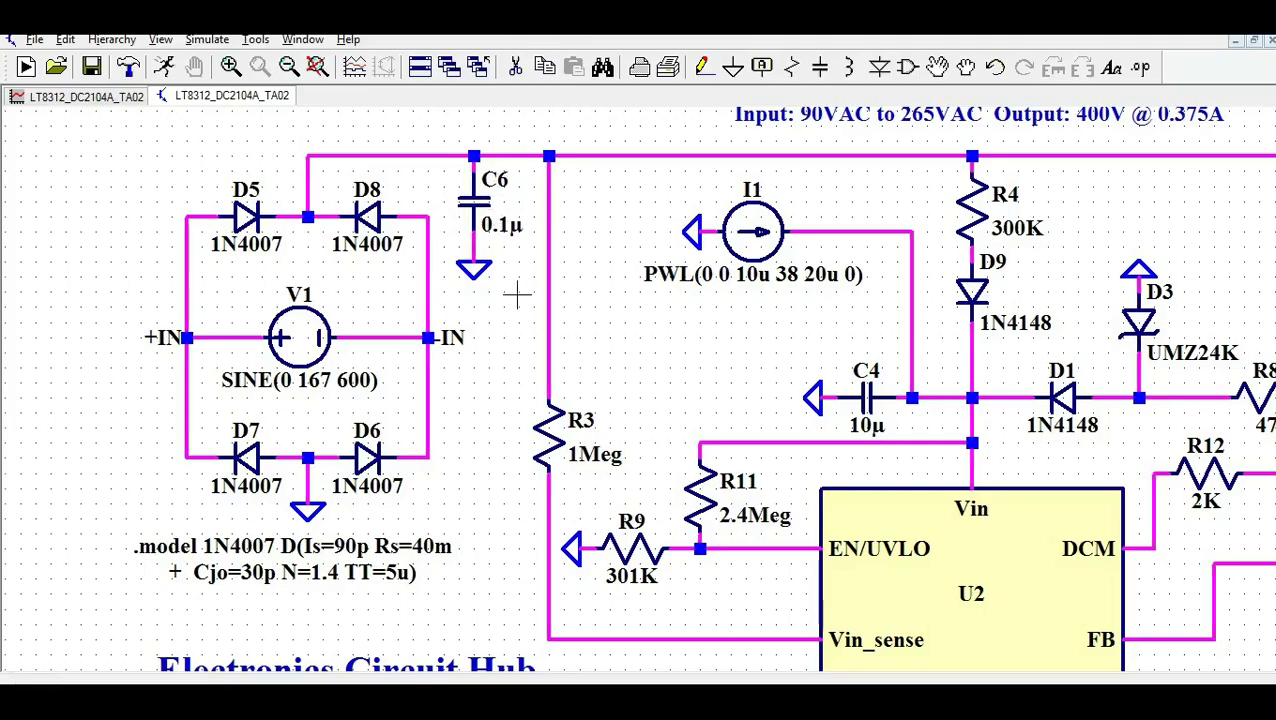
Step: Add a plot pane above the L1 current and plot the differential voltage between the +IN and -IN nodes in it
{"action": "left_click_drag", "start_coordinate": [515, 290], "coordinate": [225, 258]}
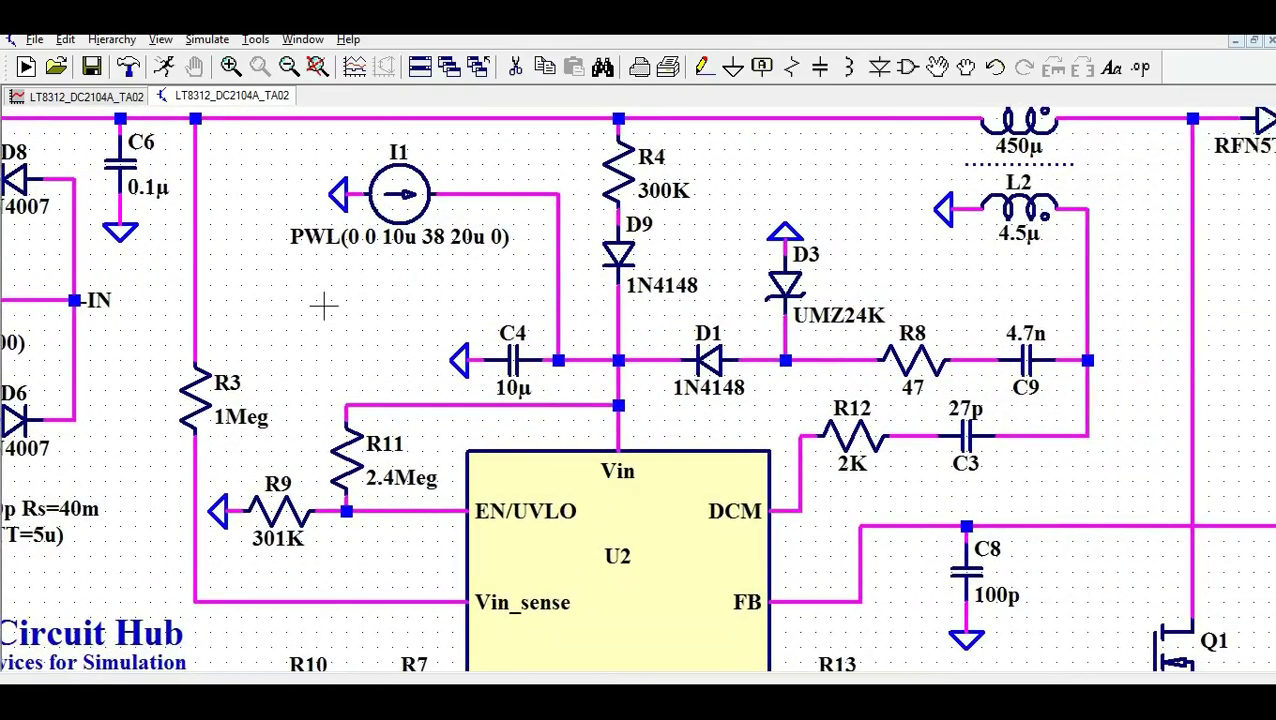
{"action": "scroll", "coordinate": [462, 348], "scroll_direction": "up", "scroll_amount": 1}
{"action": "scroll", "coordinate": [458, 345], "scroll_direction": "down", "scroll_amount": 2}
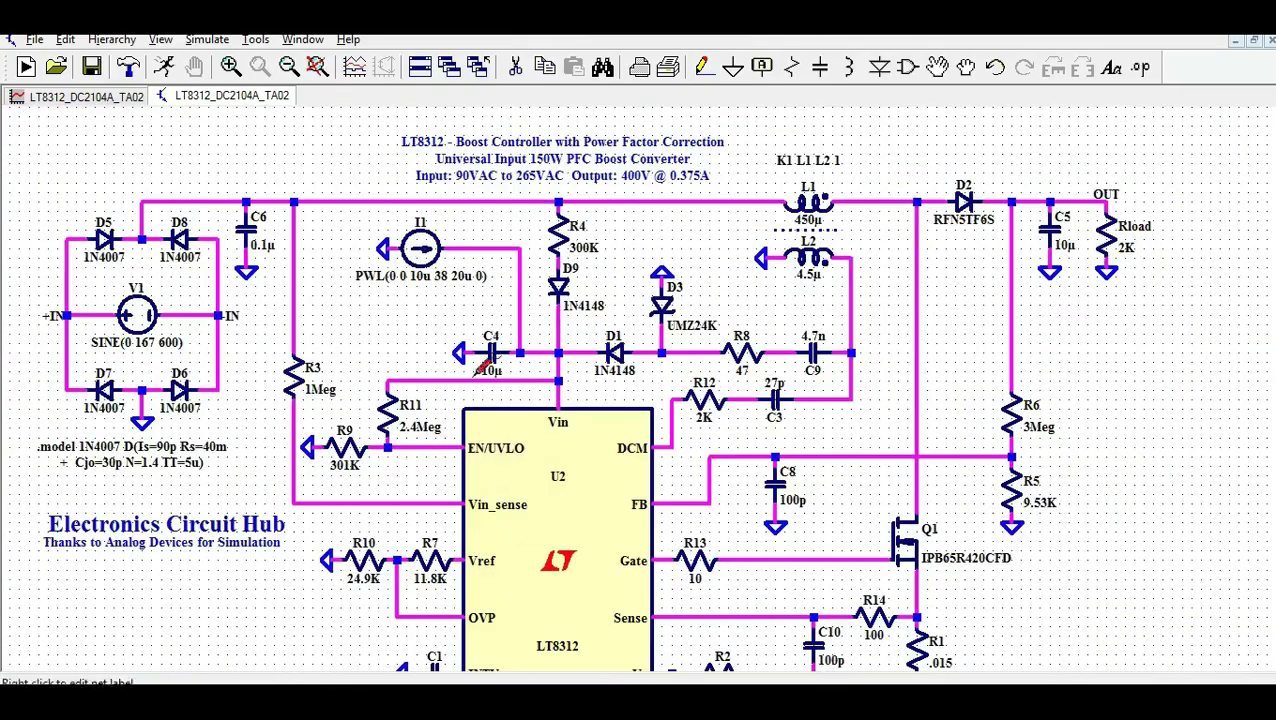
{"action": "left_click_drag", "start_coordinate": [349, 630], "coordinate": [350, 543]}
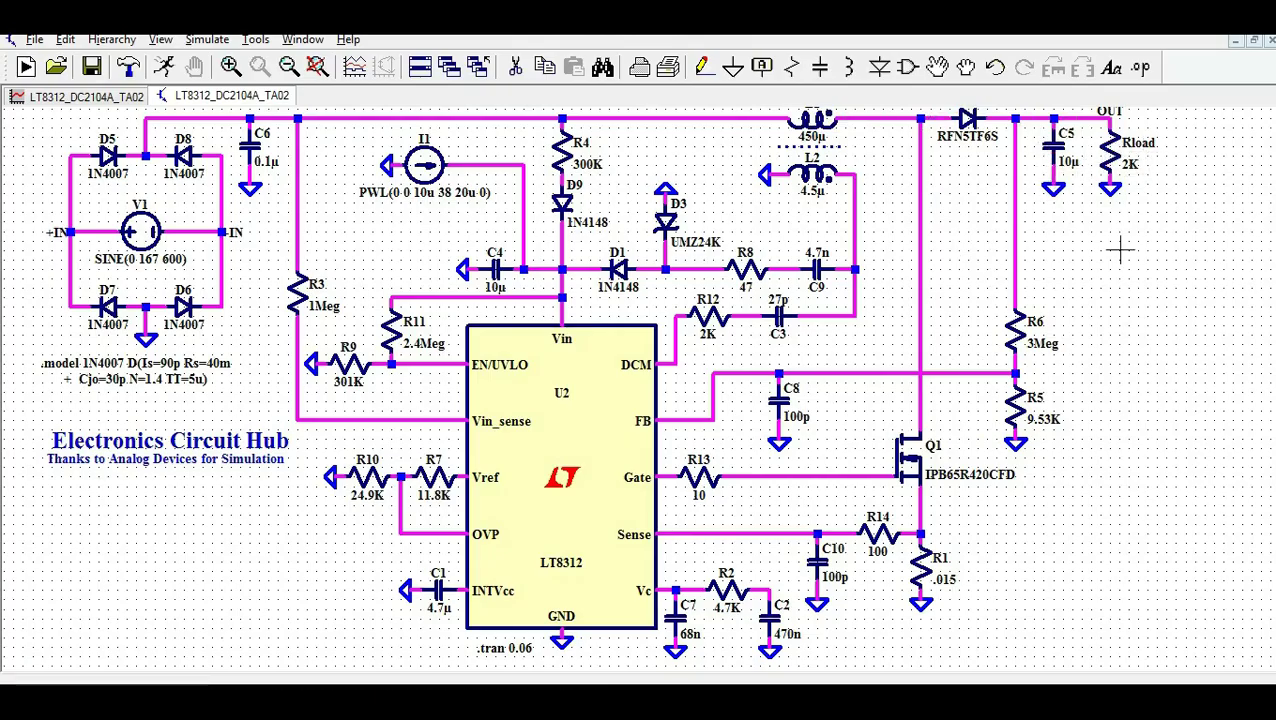
{"action": "left_click_drag", "start_coordinate": [1120, 254], "coordinate": [1117, 260]}
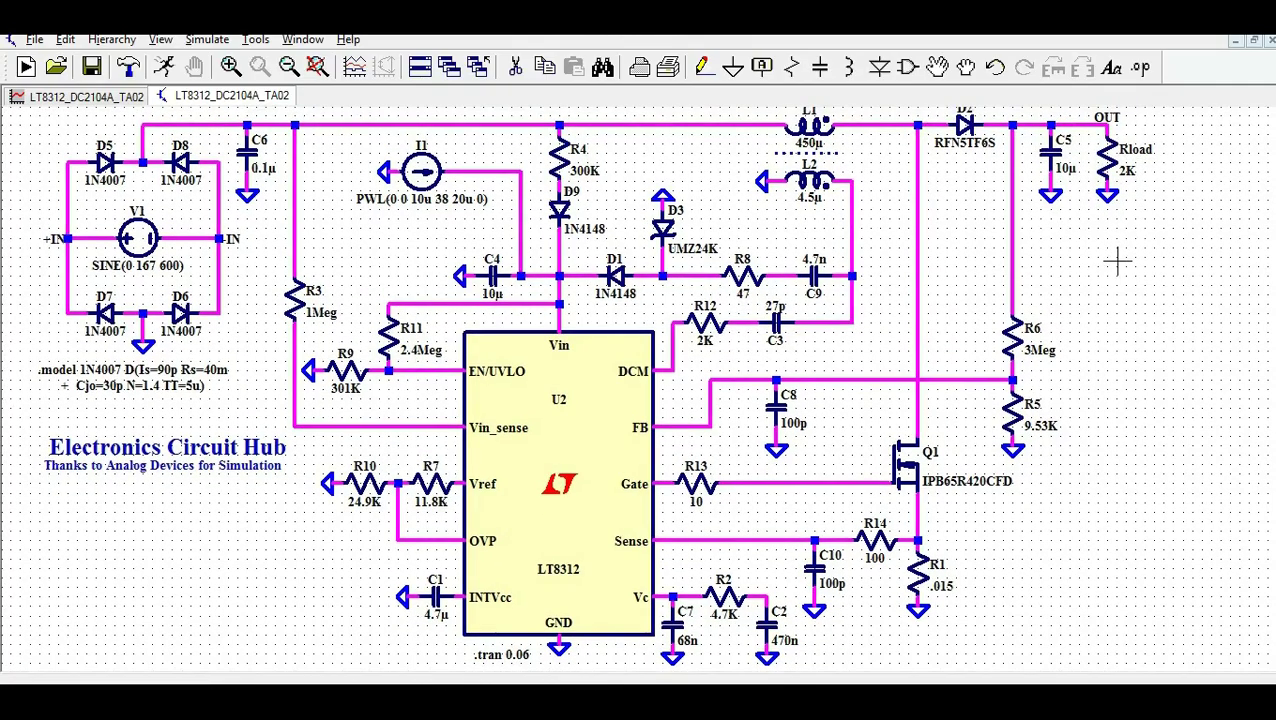
{"action": "left_click", "coordinate": [108, 101]}
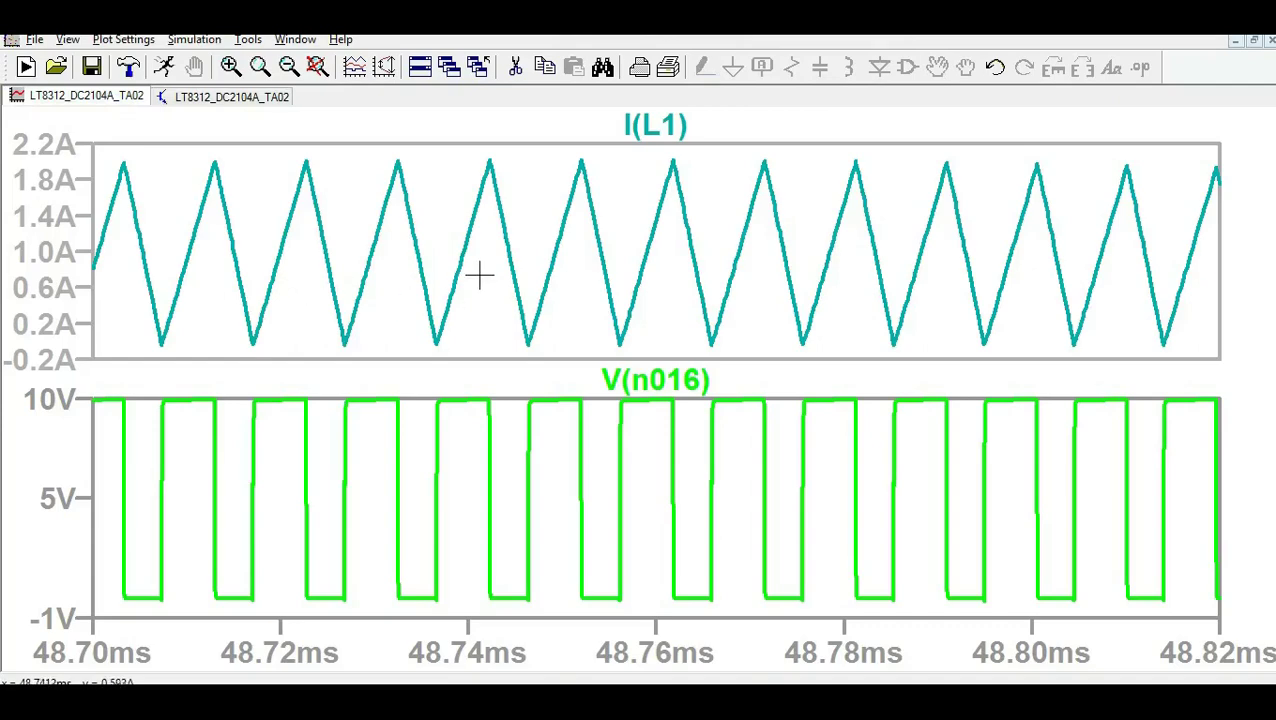
{"action": "right_click", "coordinate": [481, 254]}
{"action": "left_click", "coordinate": [548, 362]}
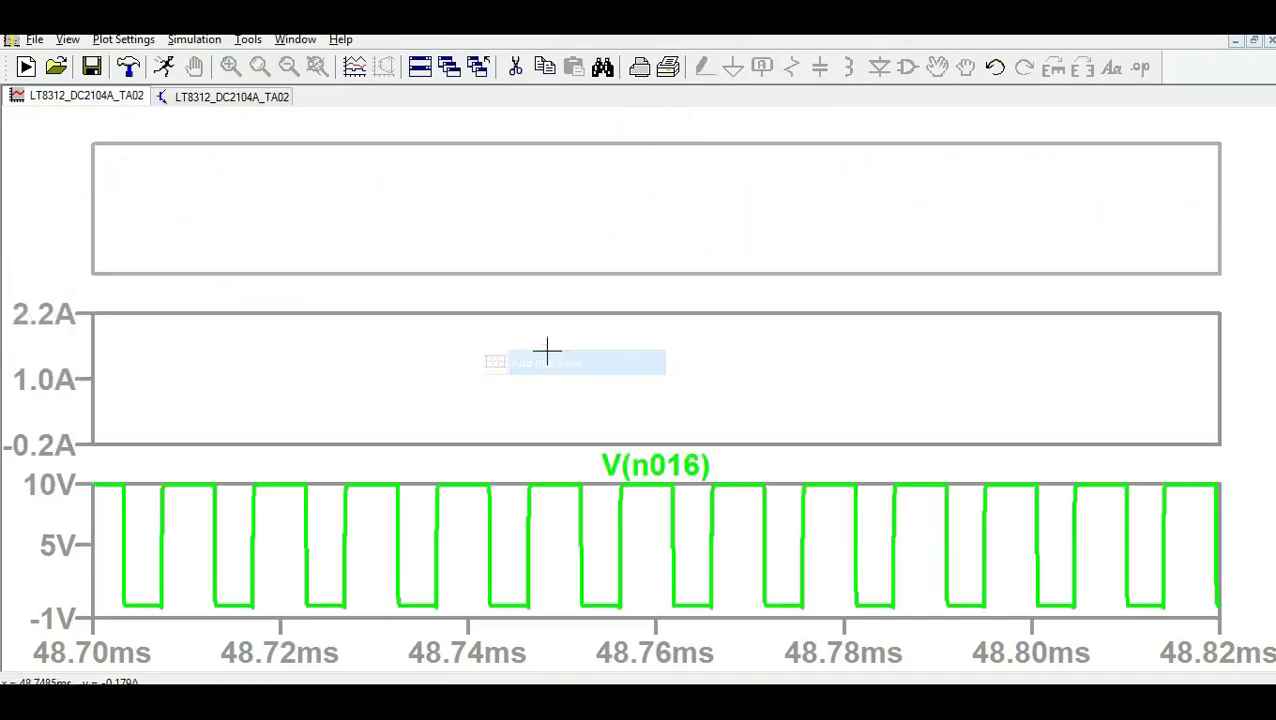
{"action": "left_click", "coordinate": [226, 100]}
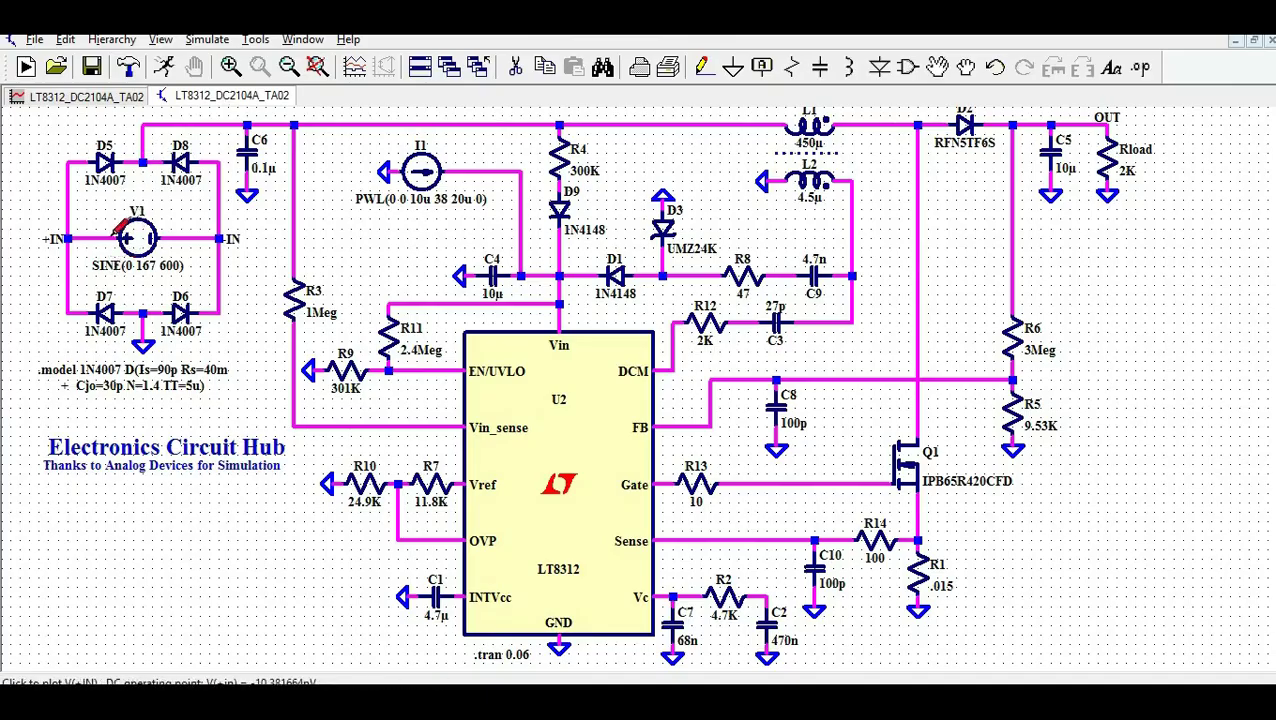
{"action": "left_click_drag", "start_coordinate": [99, 232], "coordinate": [198, 232]}
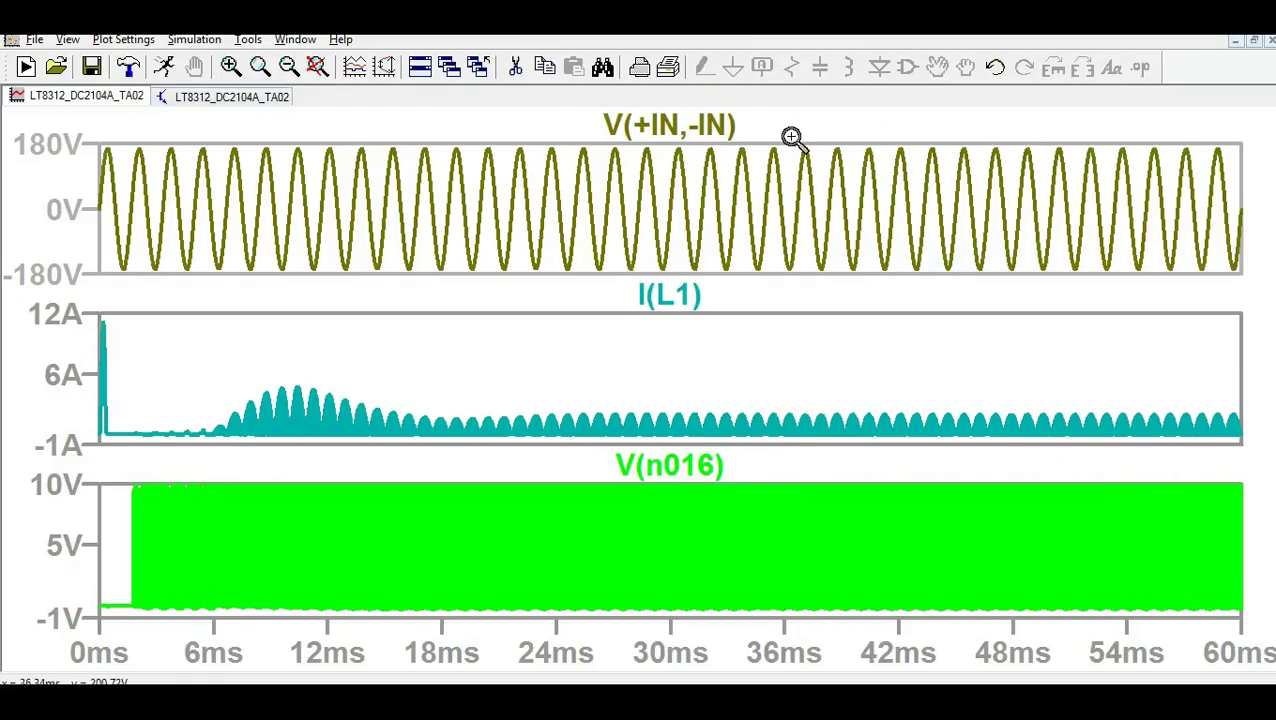
{"action": "left_click_drag", "start_coordinate": [791, 138], "coordinate": [904, 272]}
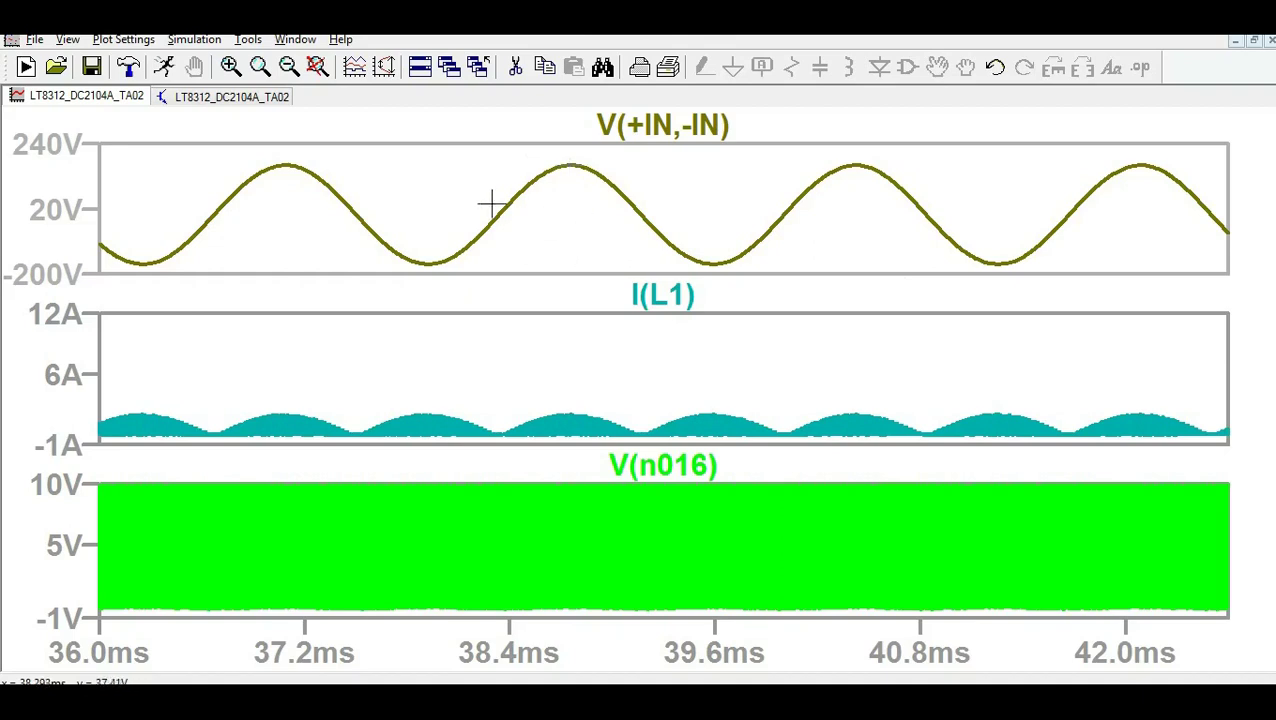
Step: Add another plot pane and plot the rectified voltage on the rail at C6 and R3
{"action": "right_click", "coordinate": [512, 372]}
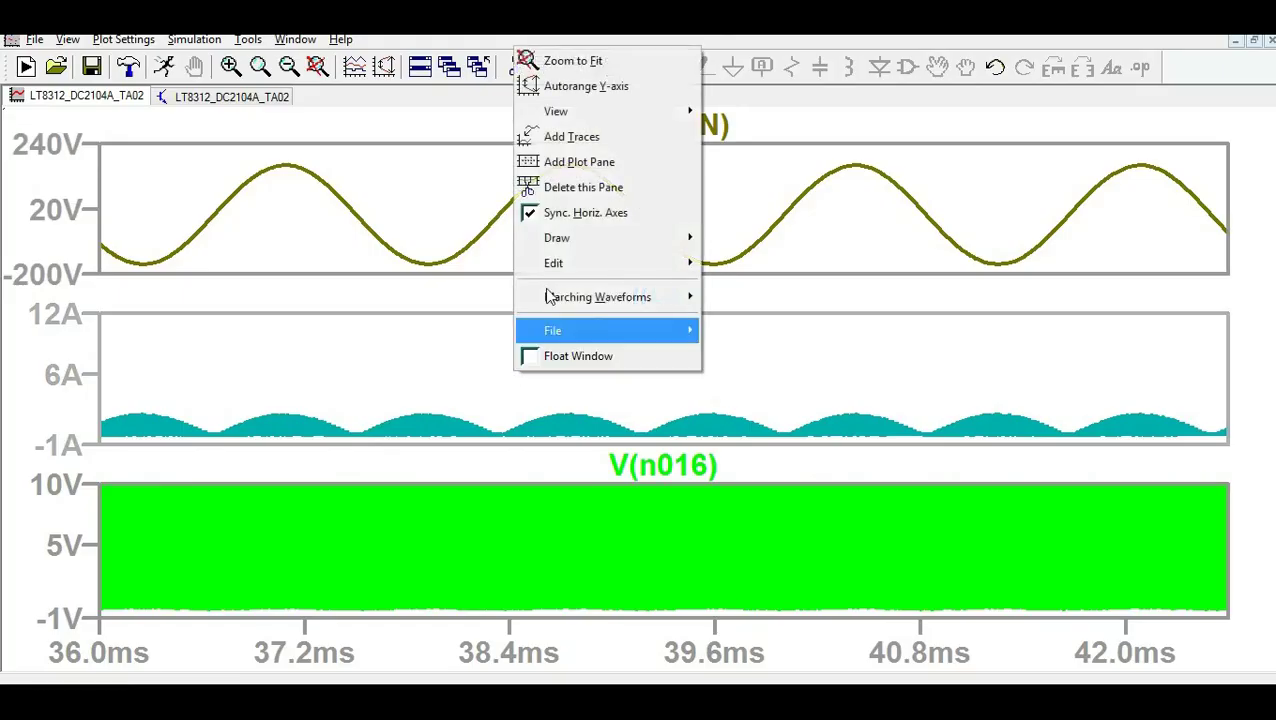
{"action": "left_click", "coordinate": [584, 170]}
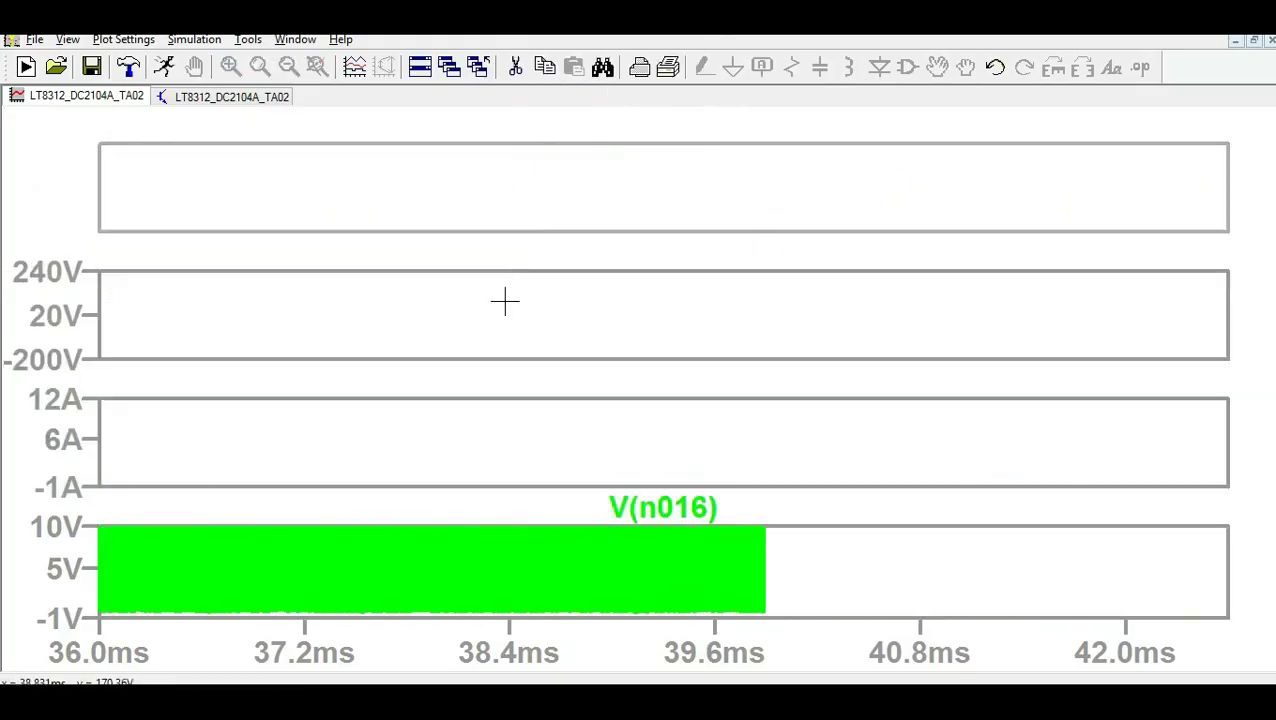
{"action": "left_click", "coordinate": [232, 97]}
{"action": "left_click", "coordinate": [295, 123]}
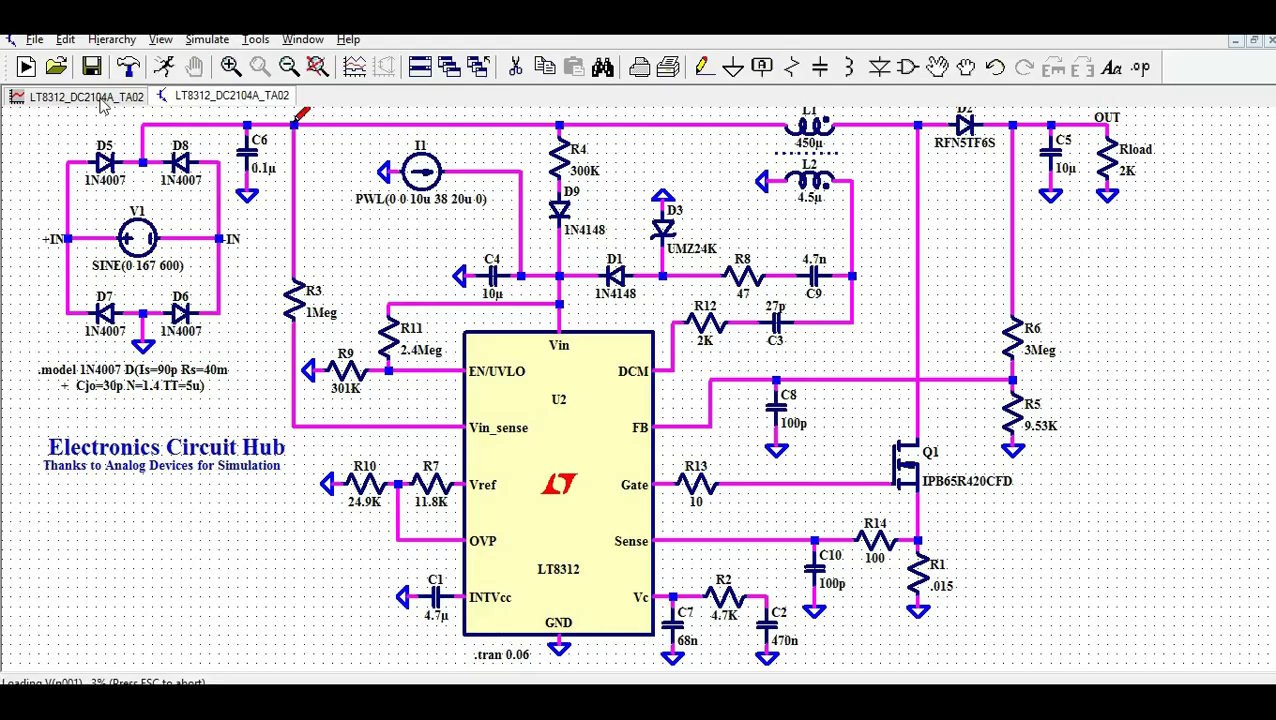
{"action": "left_click", "coordinate": [78, 97]}
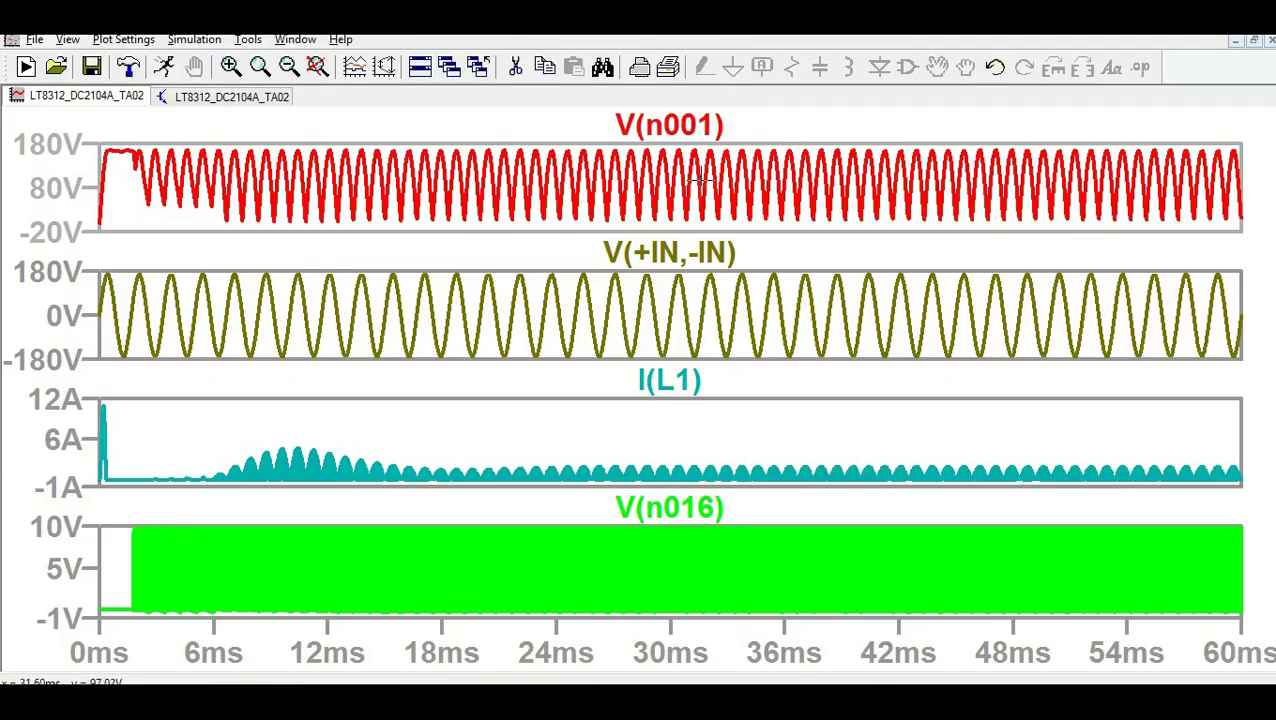
{"action": "left_click", "coordinate": [250, 99]}
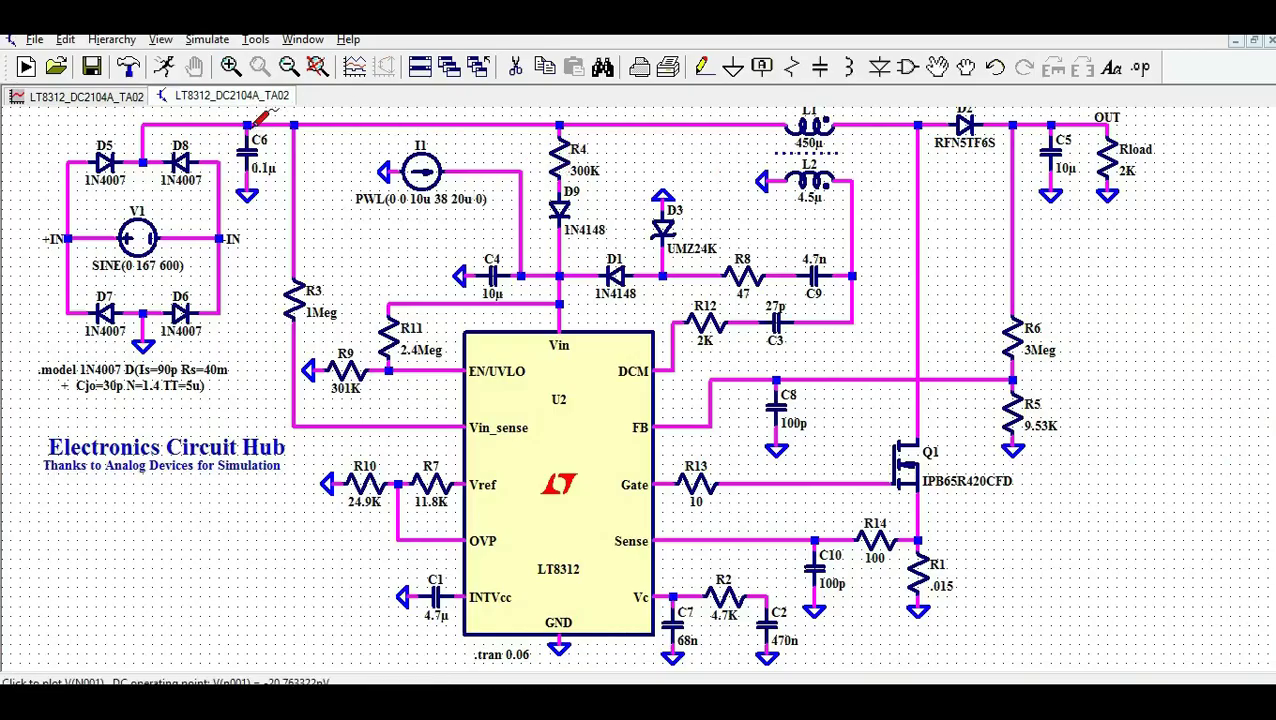
{"action": "left_click", "coordinate": [118, 97]}
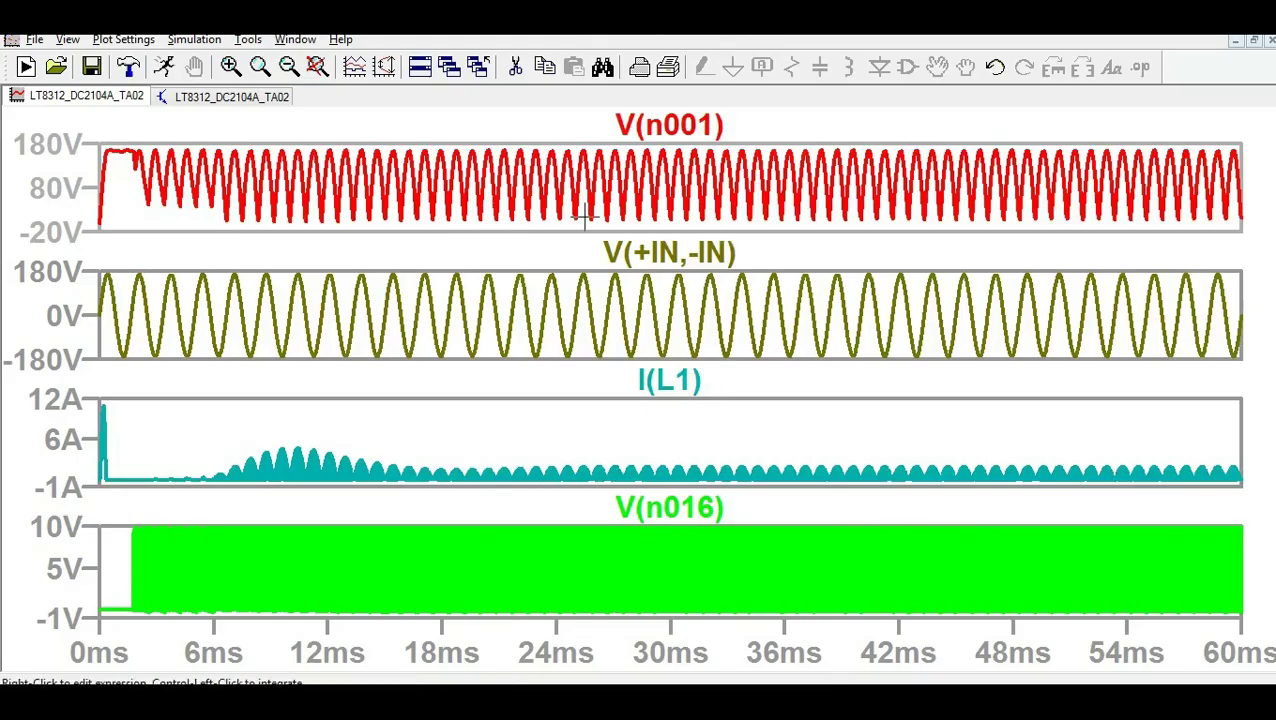
Step: Delete the V(n001) and V(+IN,-IN) traces and remove their two empty plot panes
{"action": "right_click", "coordinate": [676, 122]}
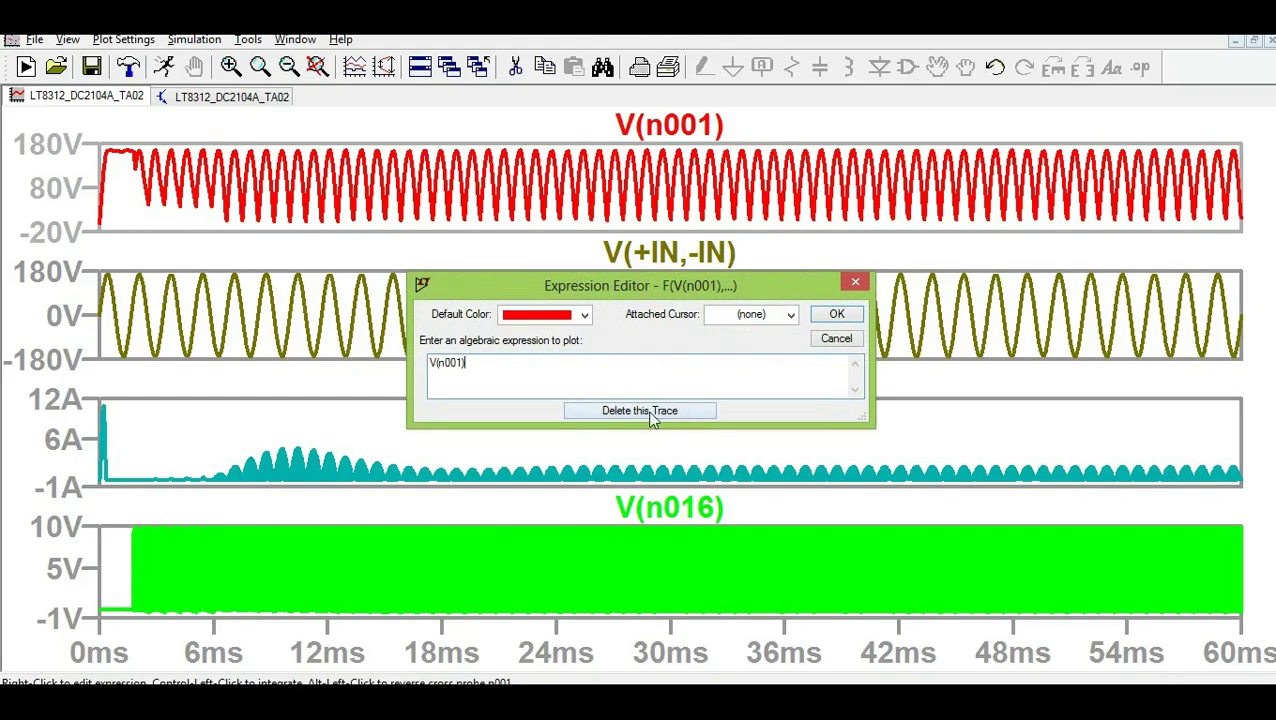
{"action": "left_click", "coordinate": [639, 411]}
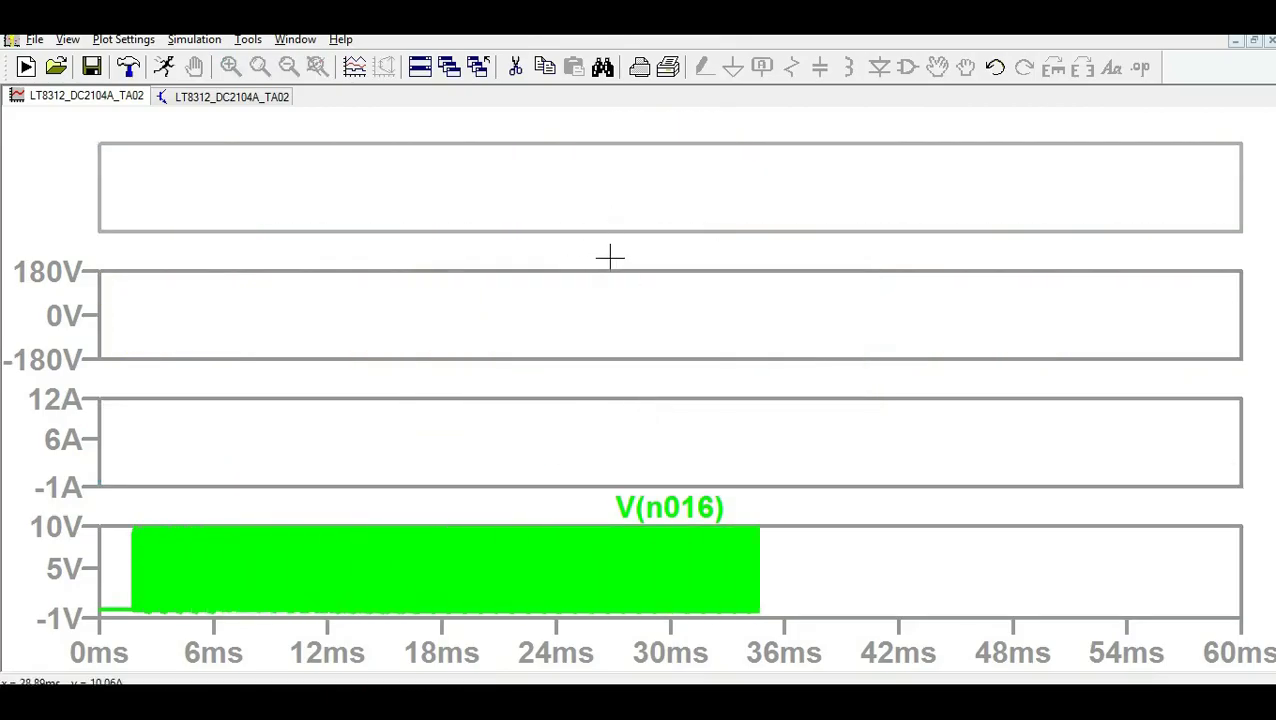
{"action": "right_click", "coordinate": [608, 257]}
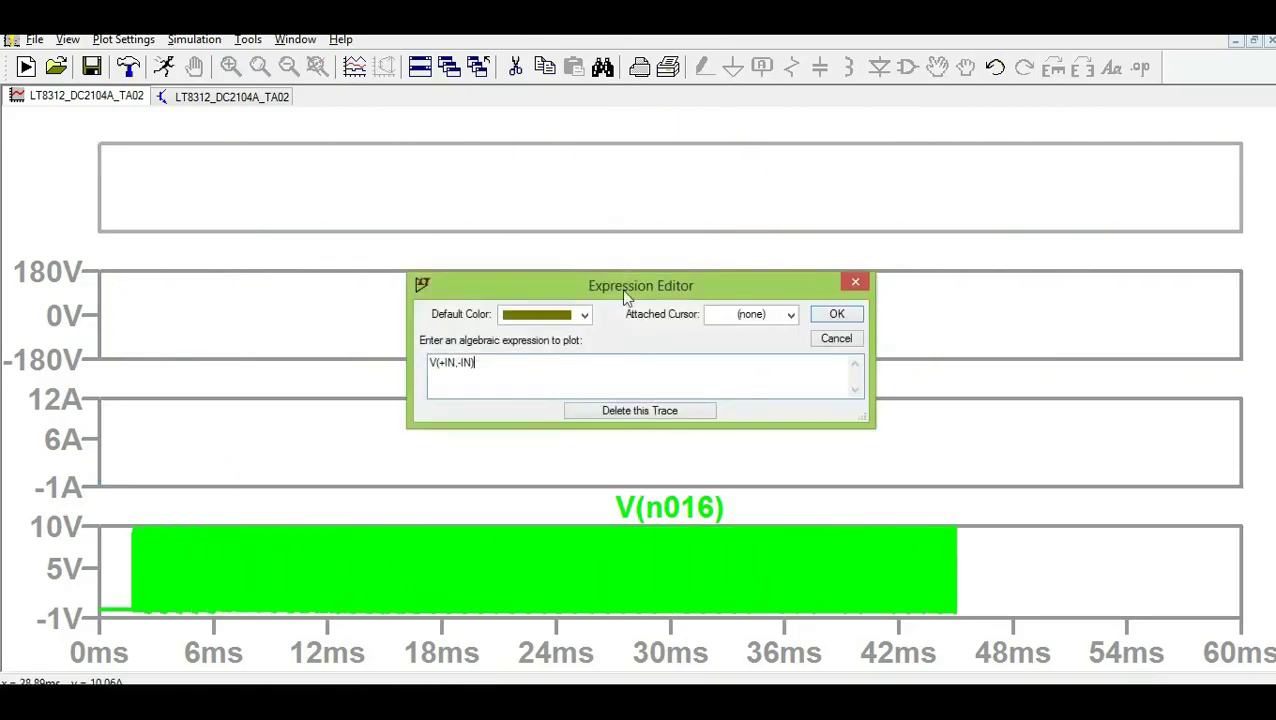
{"action": "left_click", "coordinate": [640, 413]}
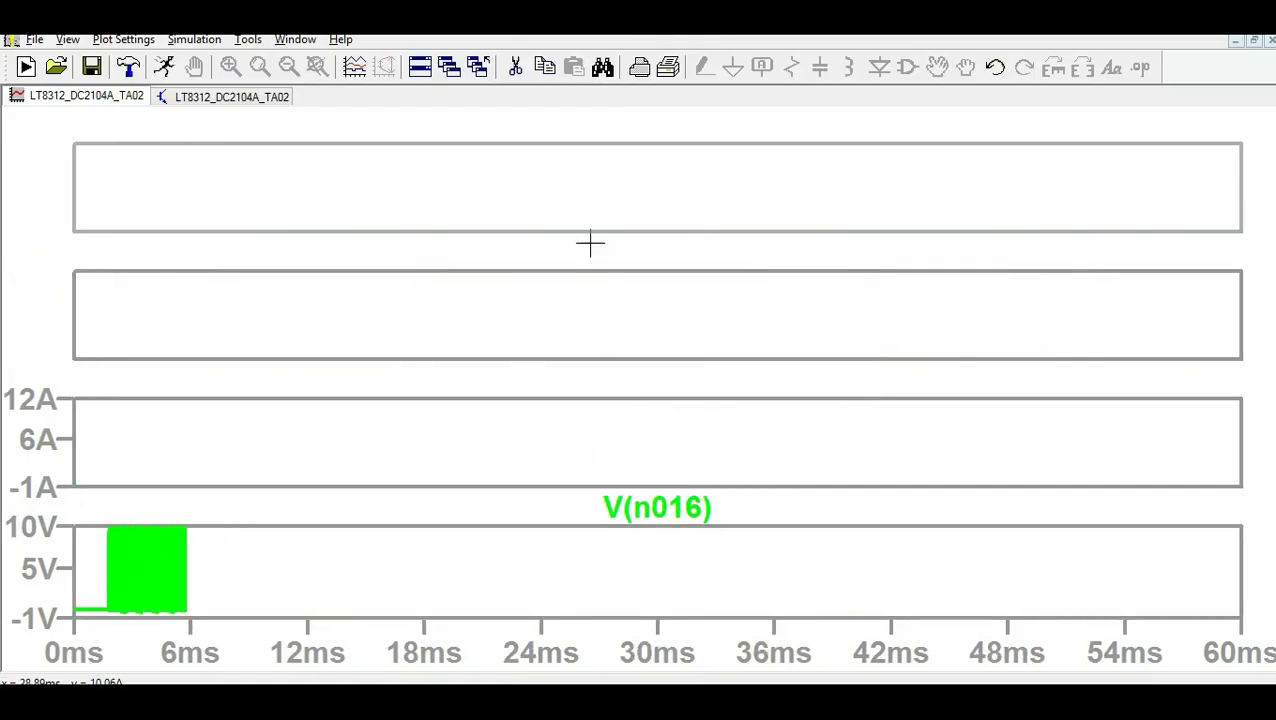
{"action": "right_click", "coordinate": [556, 180]}
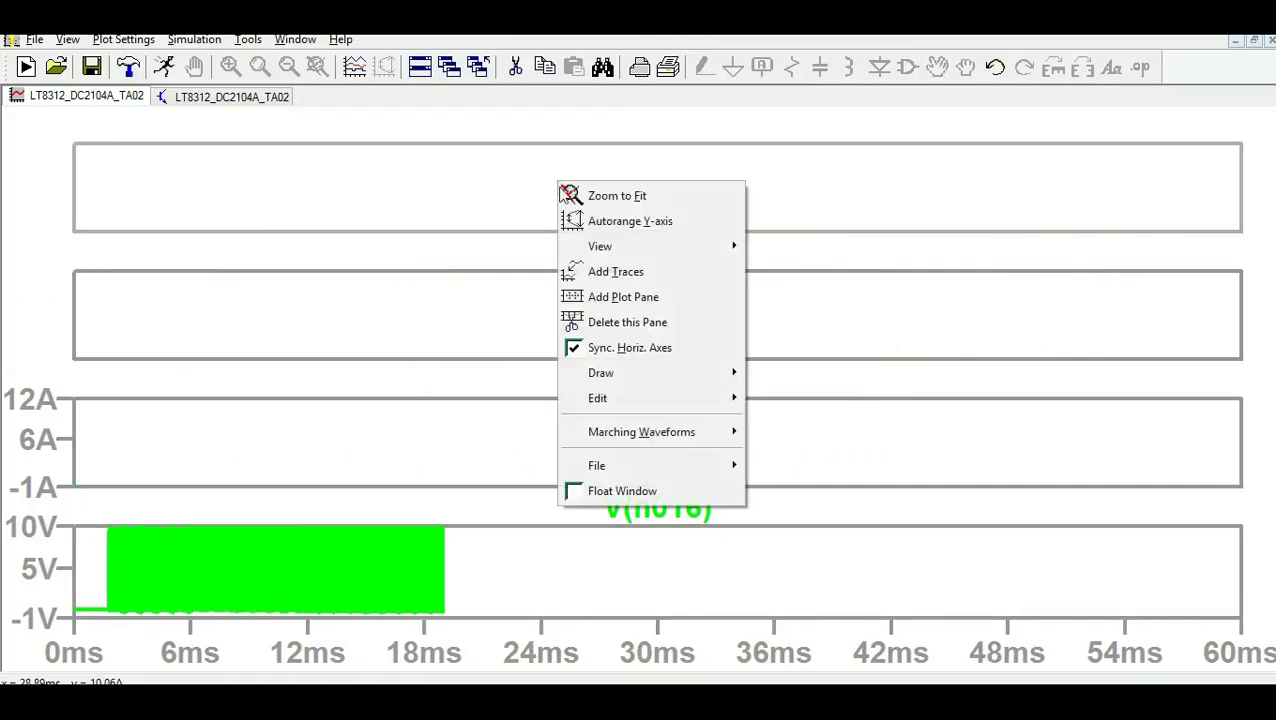
{"action": "left_click", "coordinate": [633, 322]}
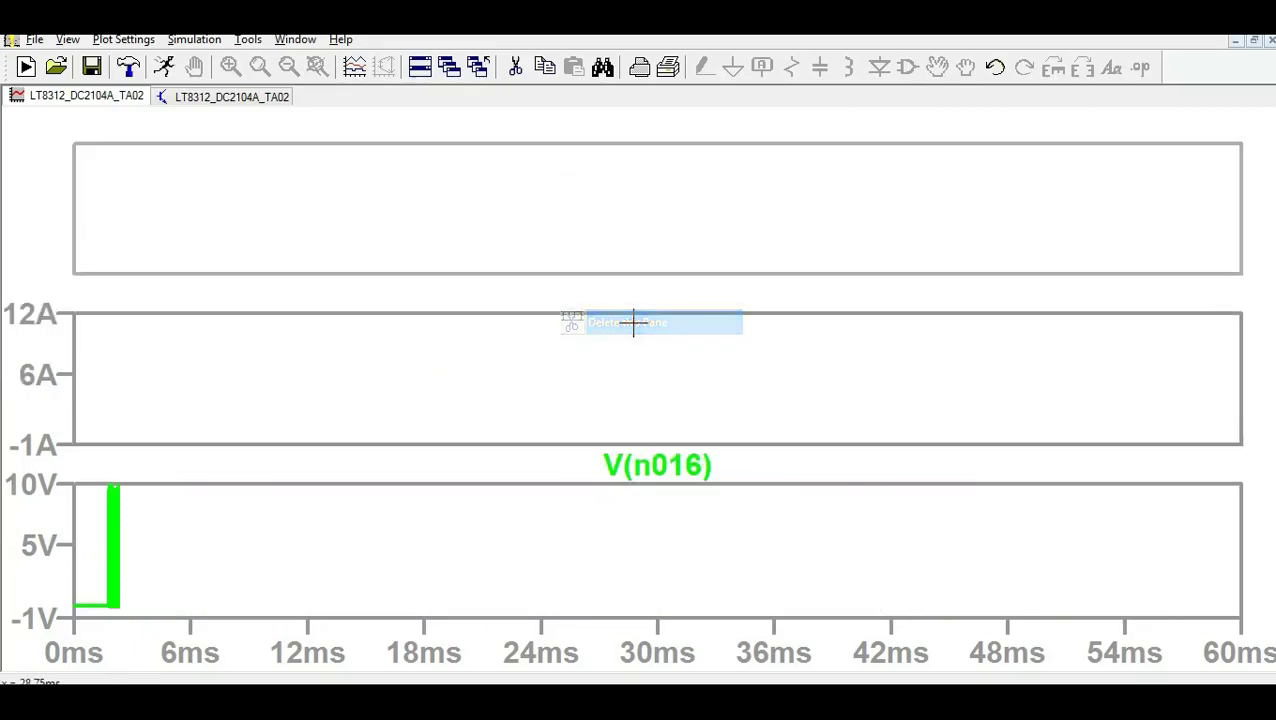
{"action": "right_click", "coordinate": [507, 200]}
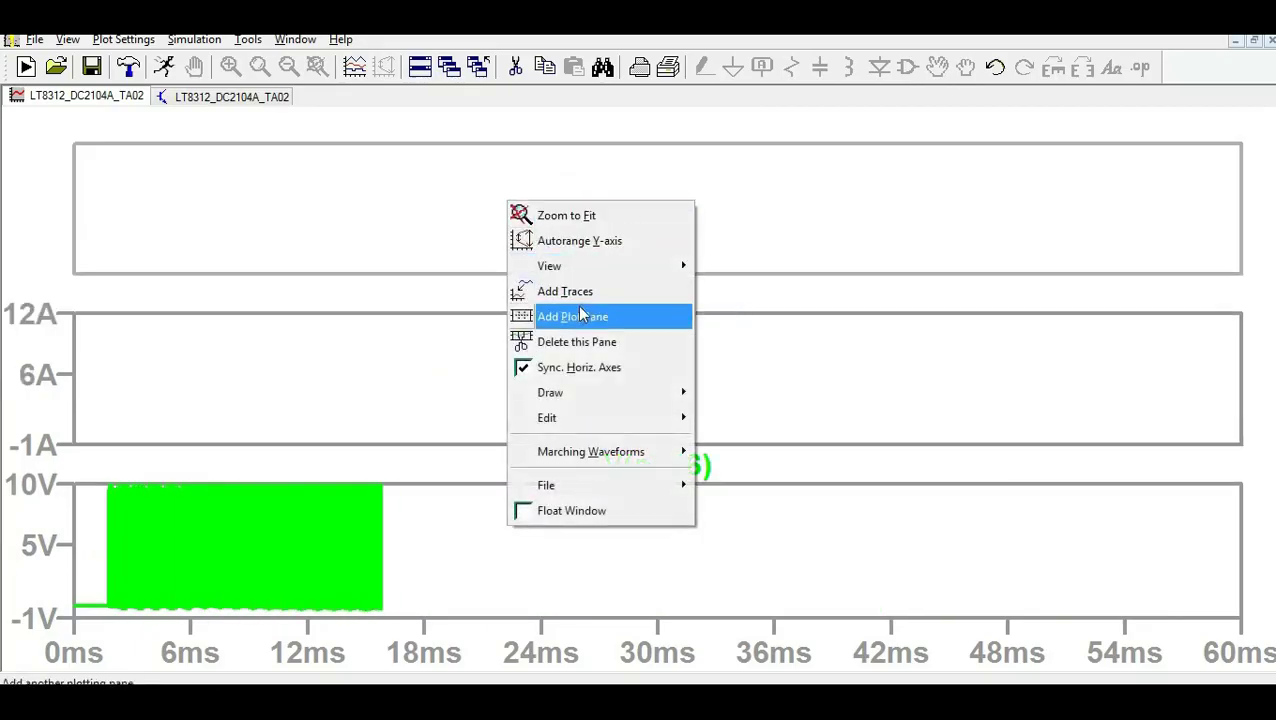
{"action": "left_click", "coordinate": [585, 342]}
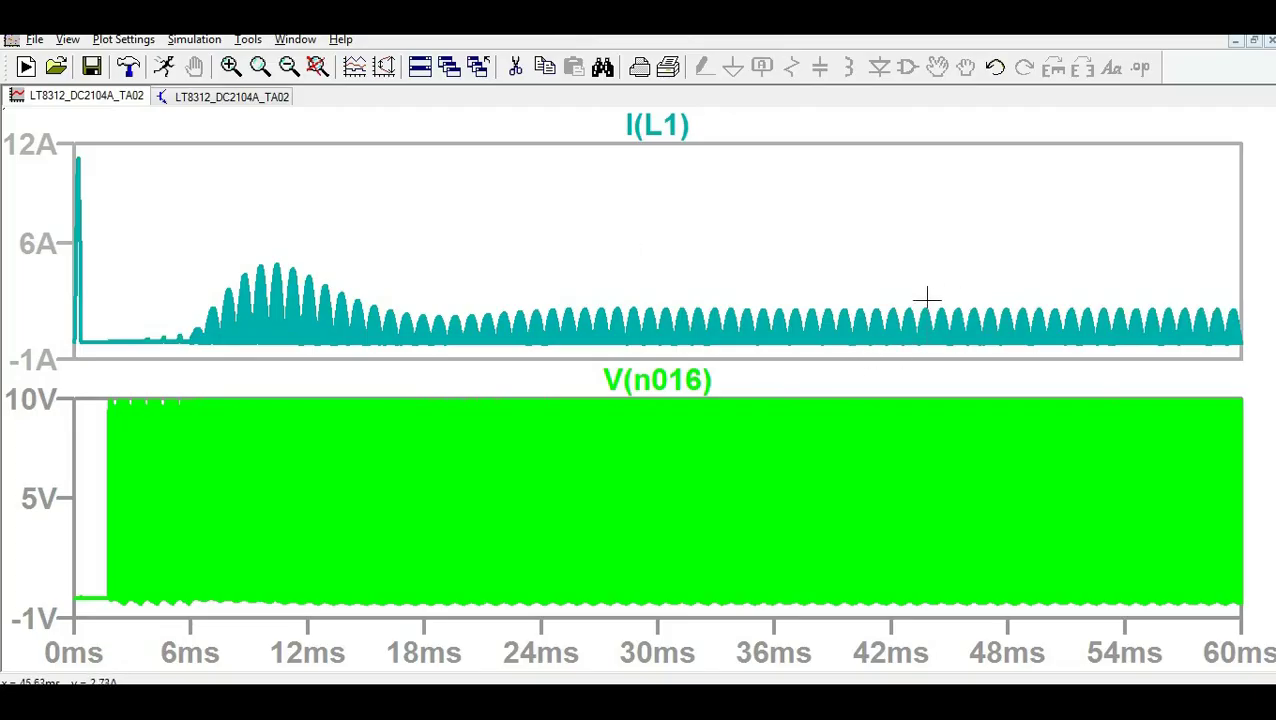
Step: Examine individual switching cycles of the L1 current and V(n016) waveforms from about 42.054 ms to 42.12 ms
{"action": "left_click_drag", "start_coordinate": [912, 292], "coordinate": [956, 612]}
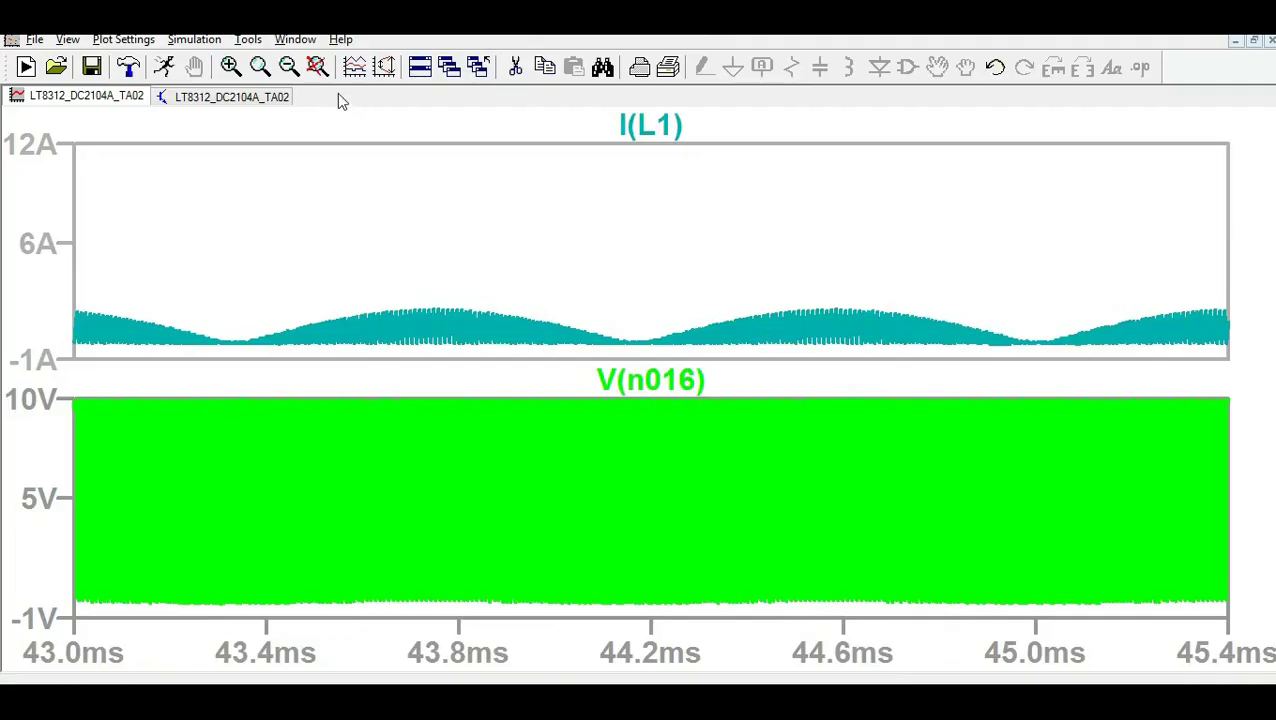
{"action": "left_click", "coordinate": [317, 66]}
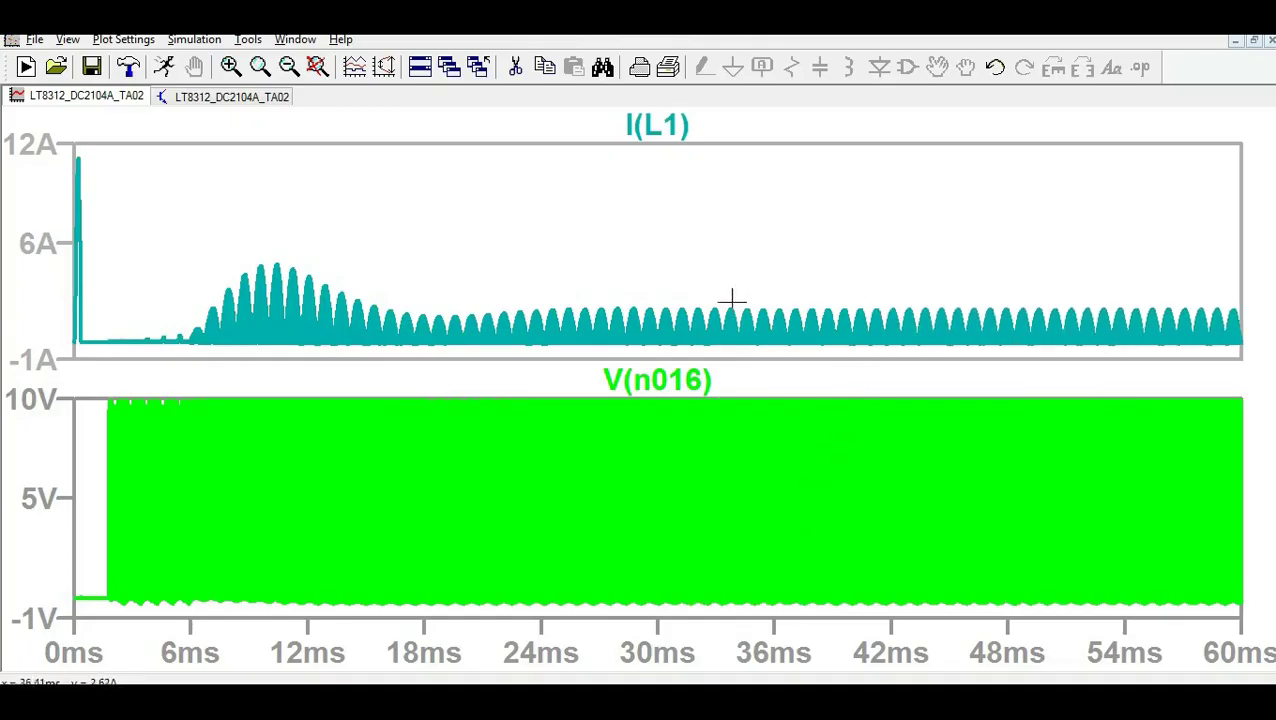
{"action": "left_click_drag", "start_coordinate": [758, 288], "coordinate": [1001, 607]}
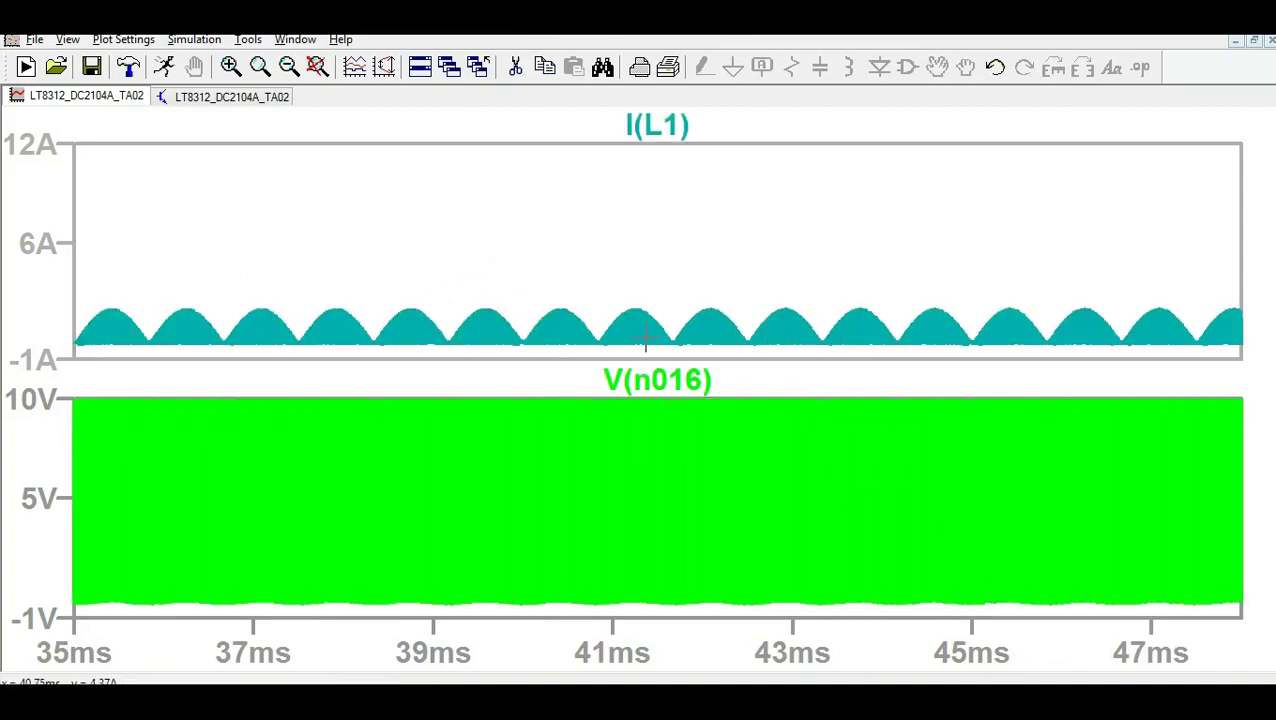
{"action": "mouse_move", "coordinate": [525, 263]}
{"action": "left_mouse_down"}
{"action": "mouse_move", "coordinate": [527, 319]}
{"action": "mouse_move", "coordinate": [758, 637]}
{"action": "mouse_move", "coordinate": [857, 645]}
{"action": "left_mouse_up"}
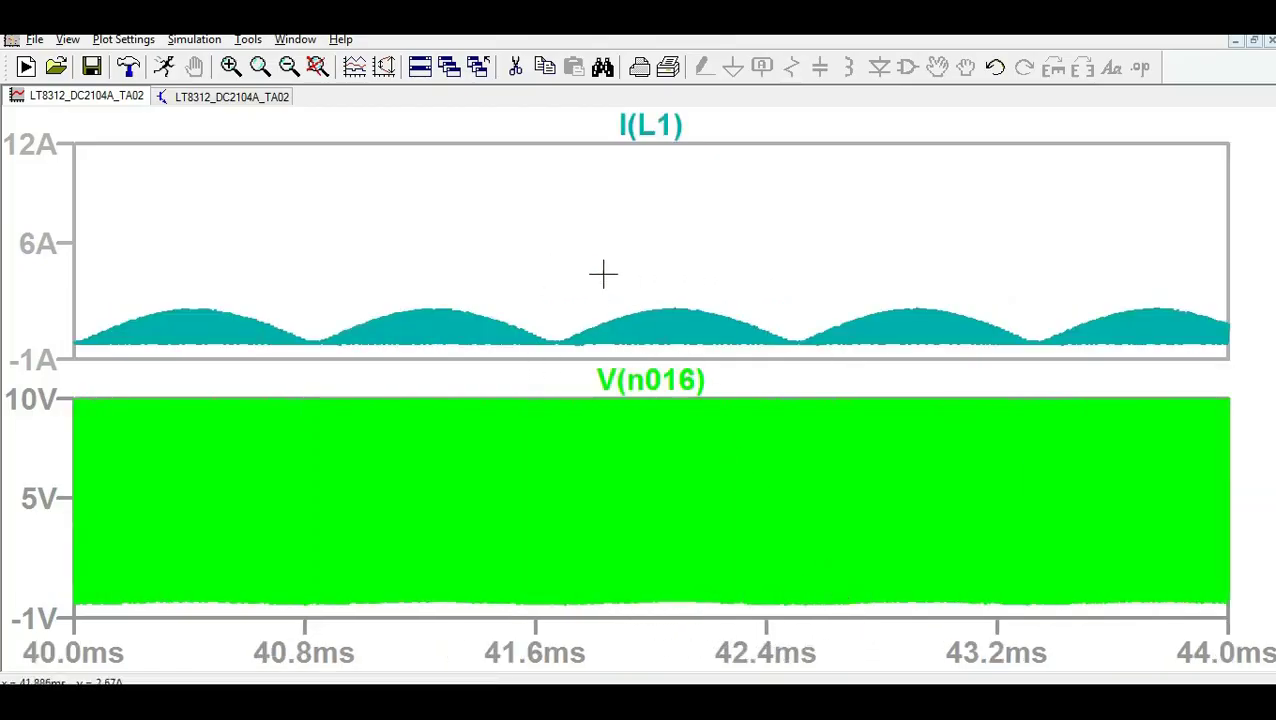
{"action": "left_click_drag", "start_coordinate": [626, 262], "coordinate": [732, 607]}
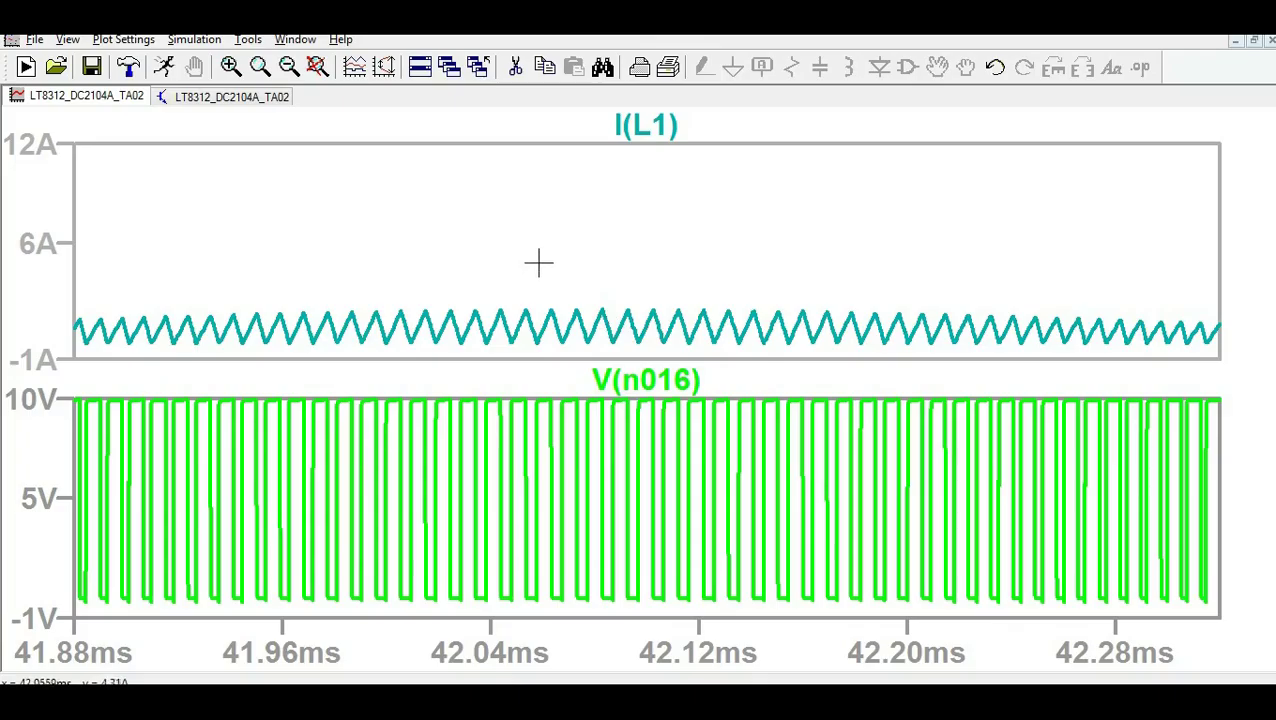
{"action": "left_click_drag", "start_coordinate": [538, 263], "coordinate": [698, 612]}
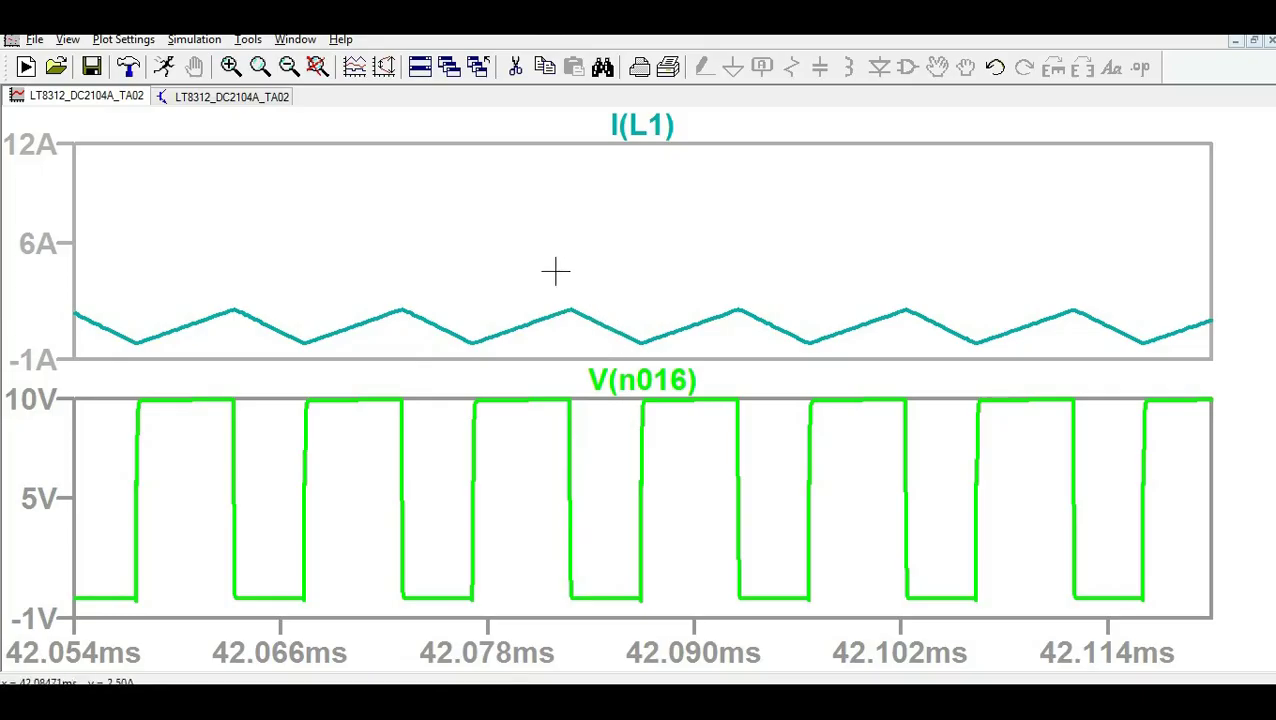
Step: View the load current I(Rload) and output voltage V(out) waveforms over the full 60 ms, and return to the schematic
{"action": "left_click", "coordinate": [228, 98]}
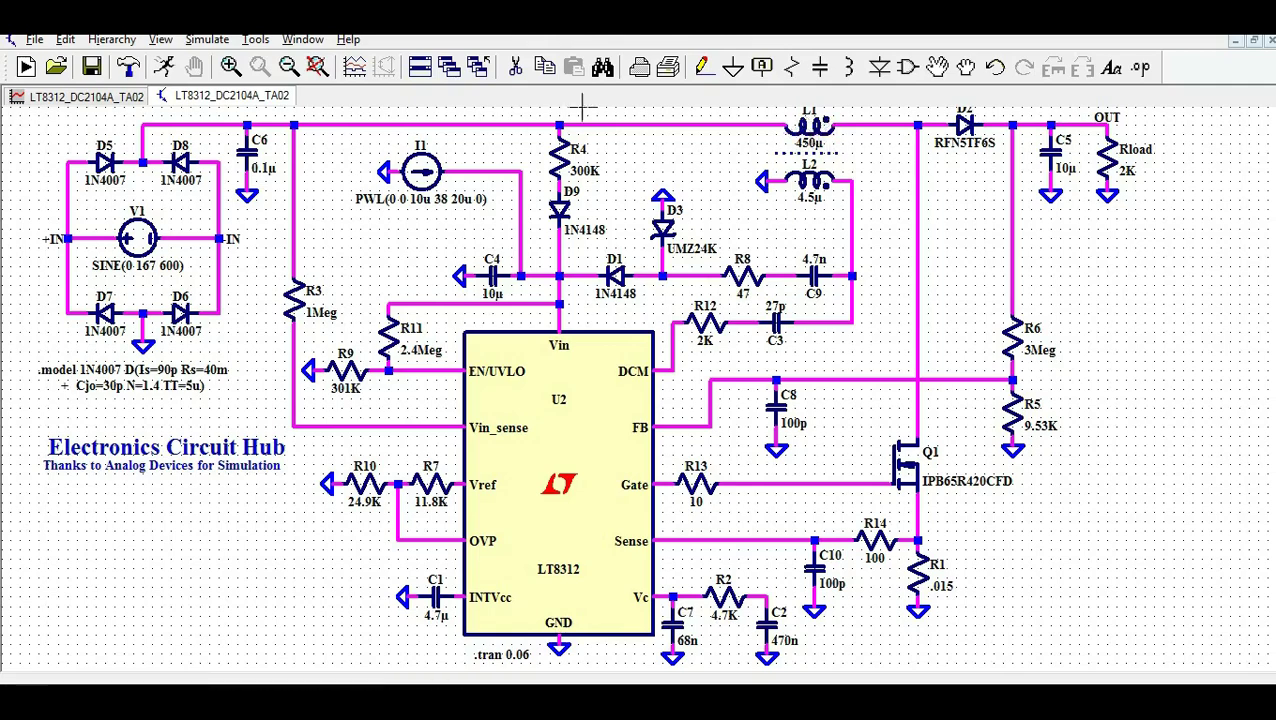
{"action": "left_click", "coordinate": [66, 99]}
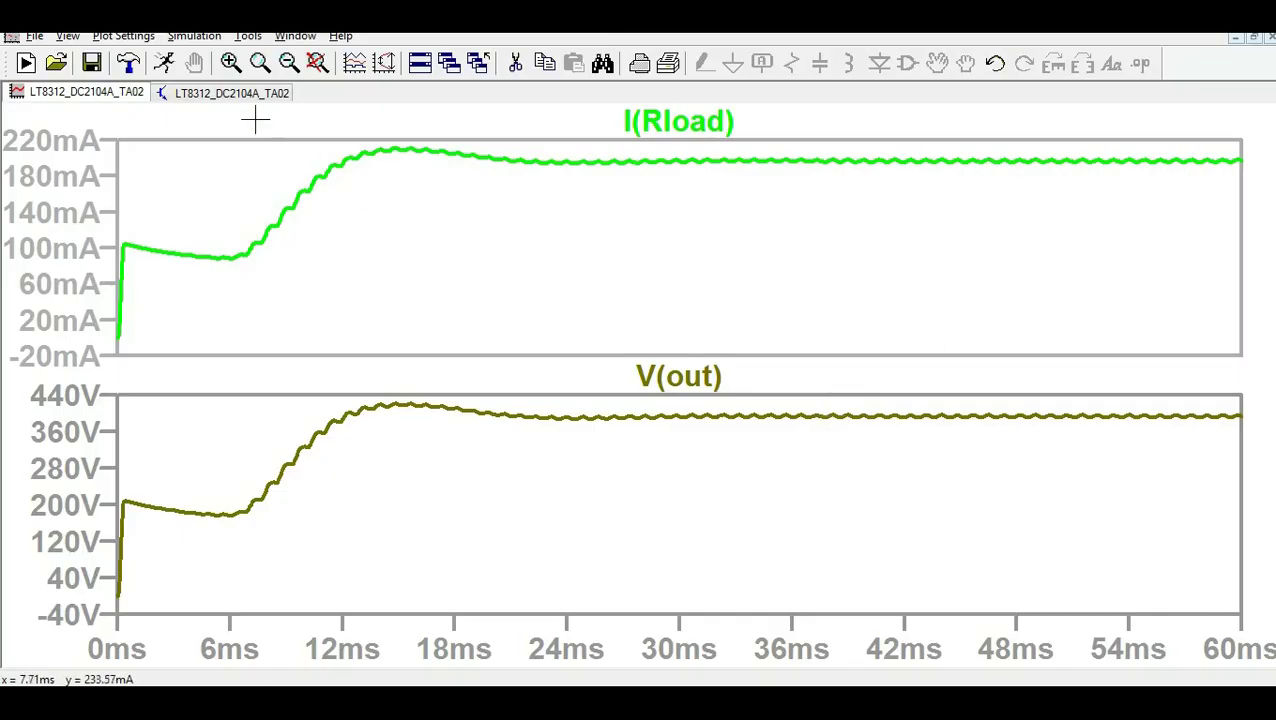
{"action": "left_click", "coordinate": [236, 97]}
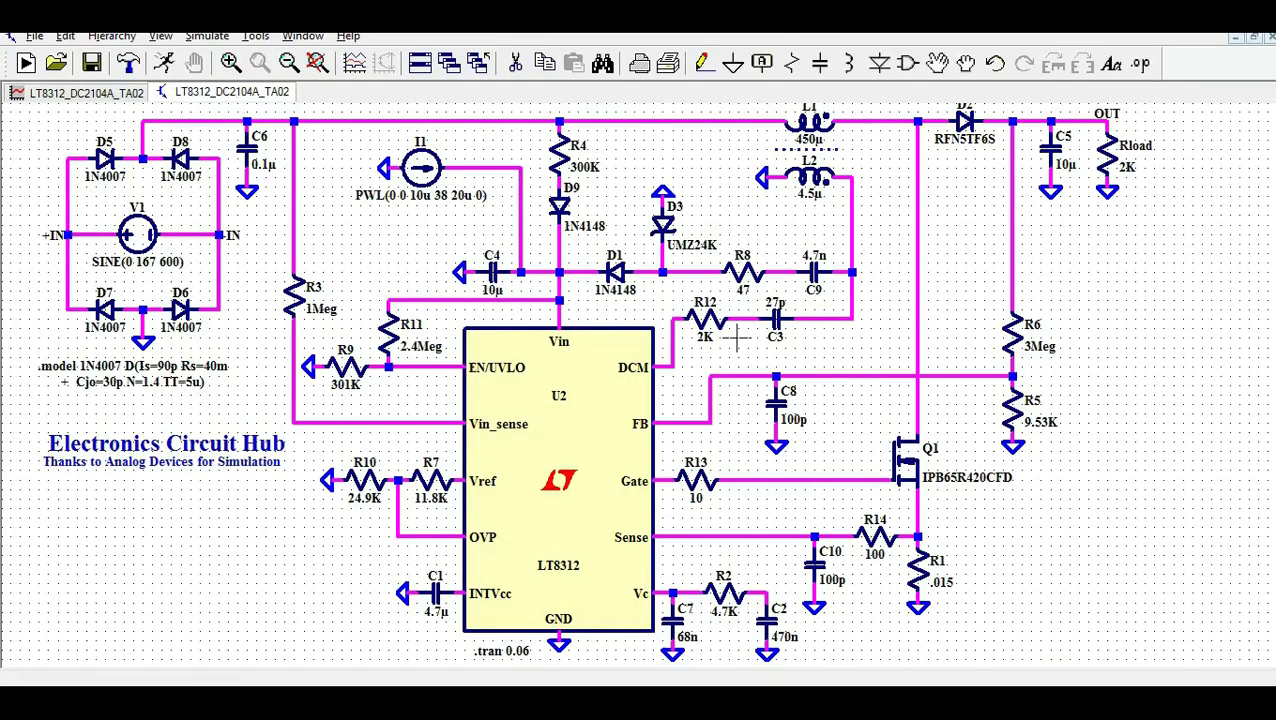